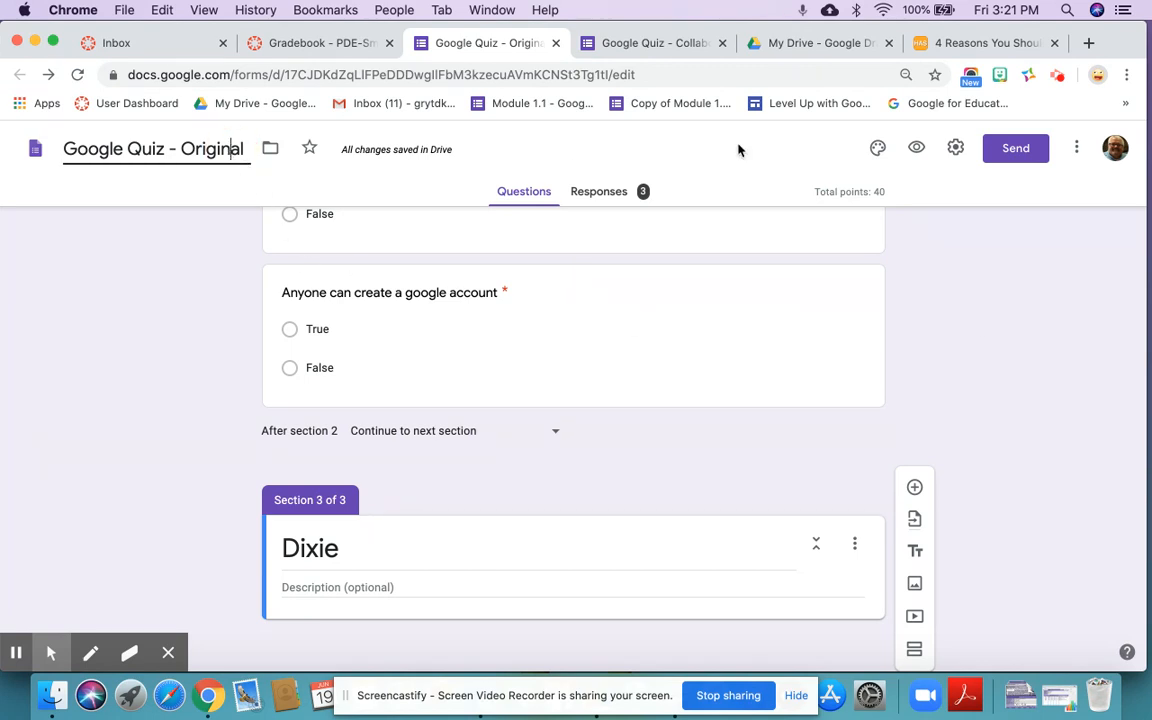
# Look through the original quiz's form options, including the one for making a copy
pyautogui.click(1078, 149)
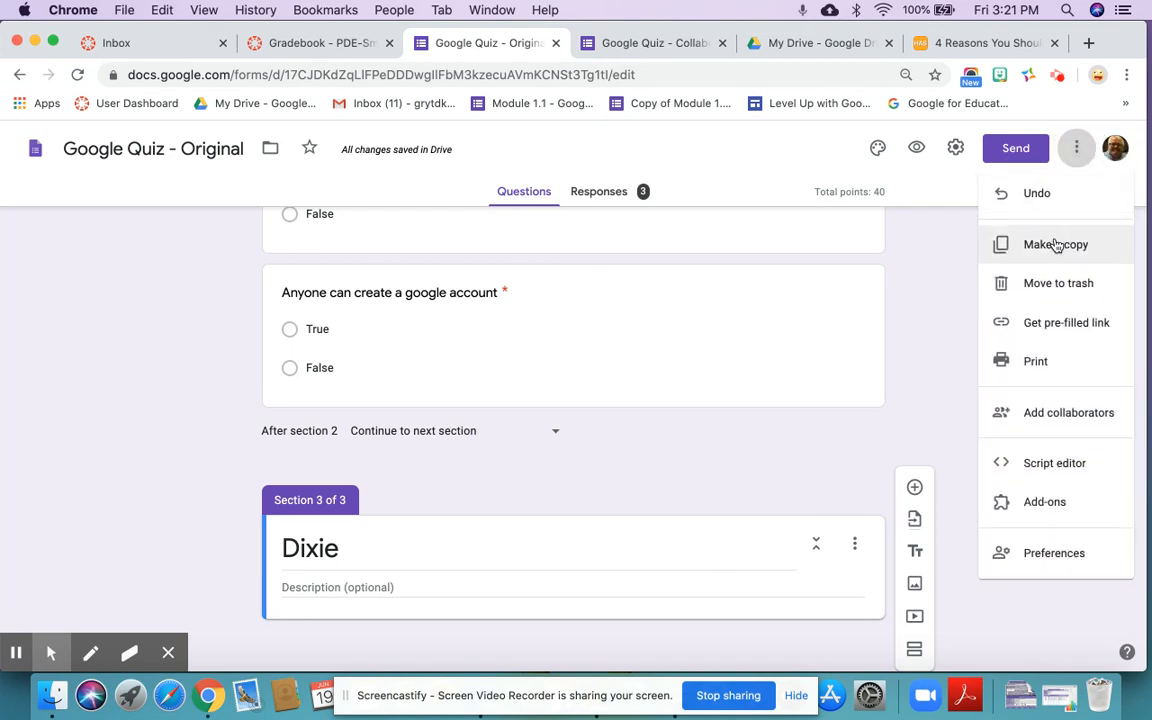
pyautogui.click(941, 257)
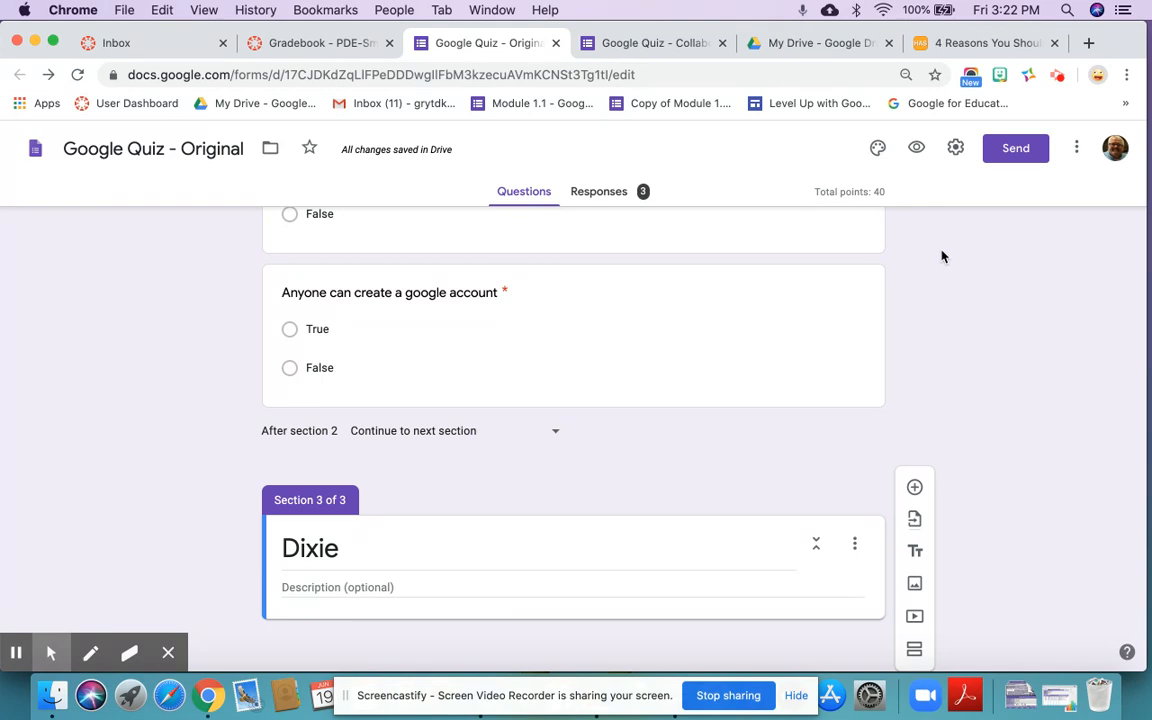
pyautogui.scroll(5, 941, 257)
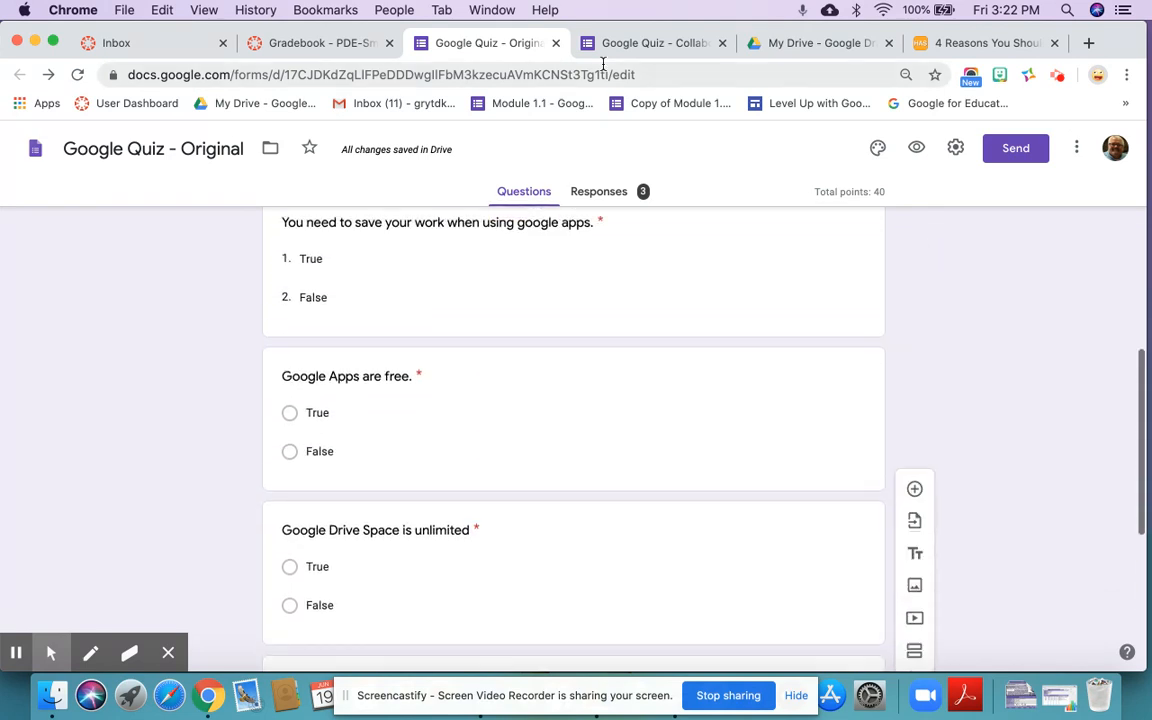
# Compare the Google Quiz - Collaboration form with Google Quiz - Original, ending on the Collaboration form
pyautogui.click(634, 46)
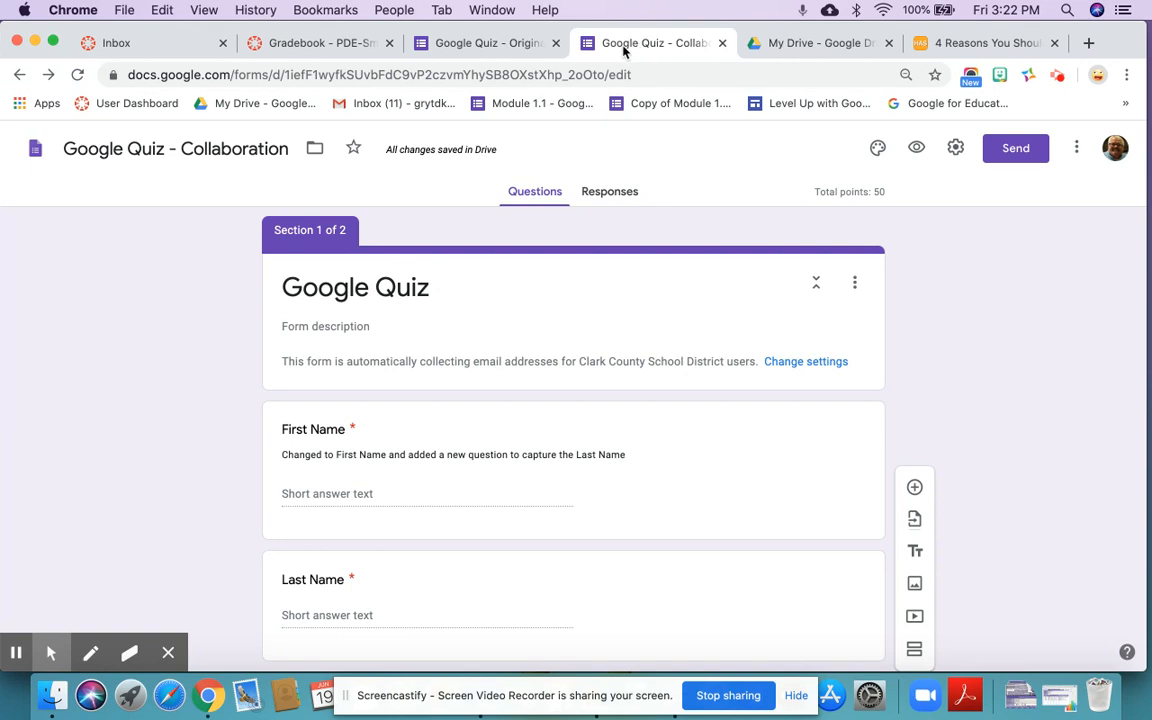
pyautogui.click(218, 150)
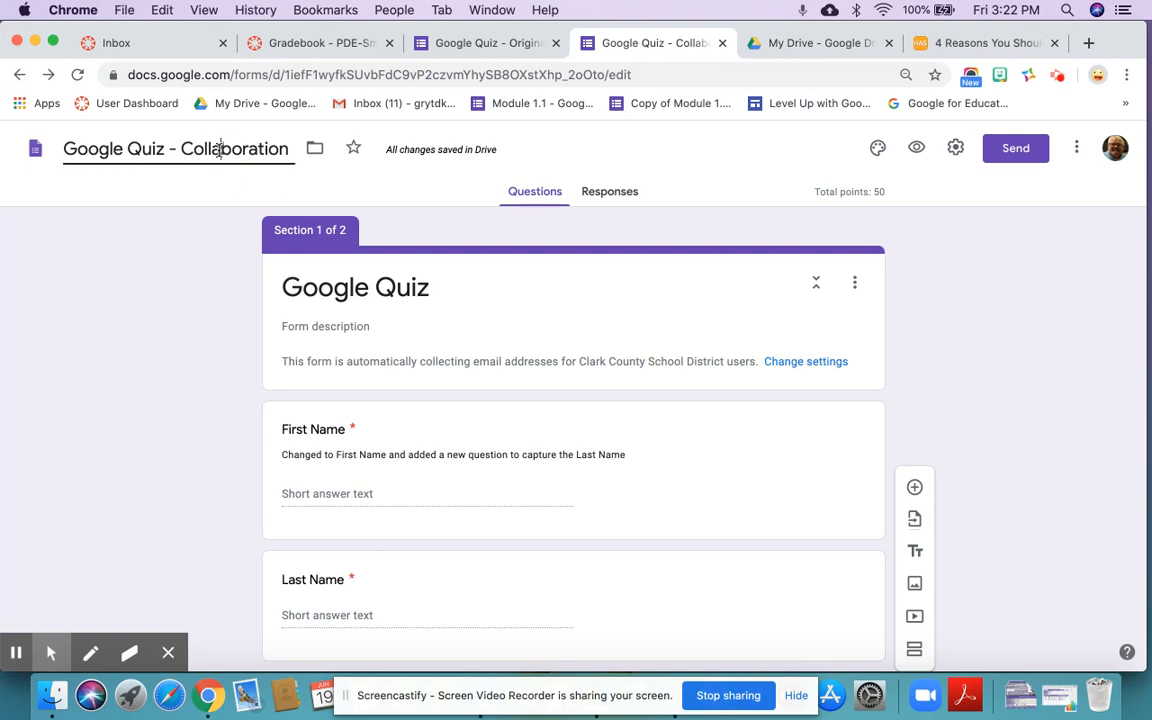
pyautogui.click(233, 150)
pyautogui.click(215, 262)
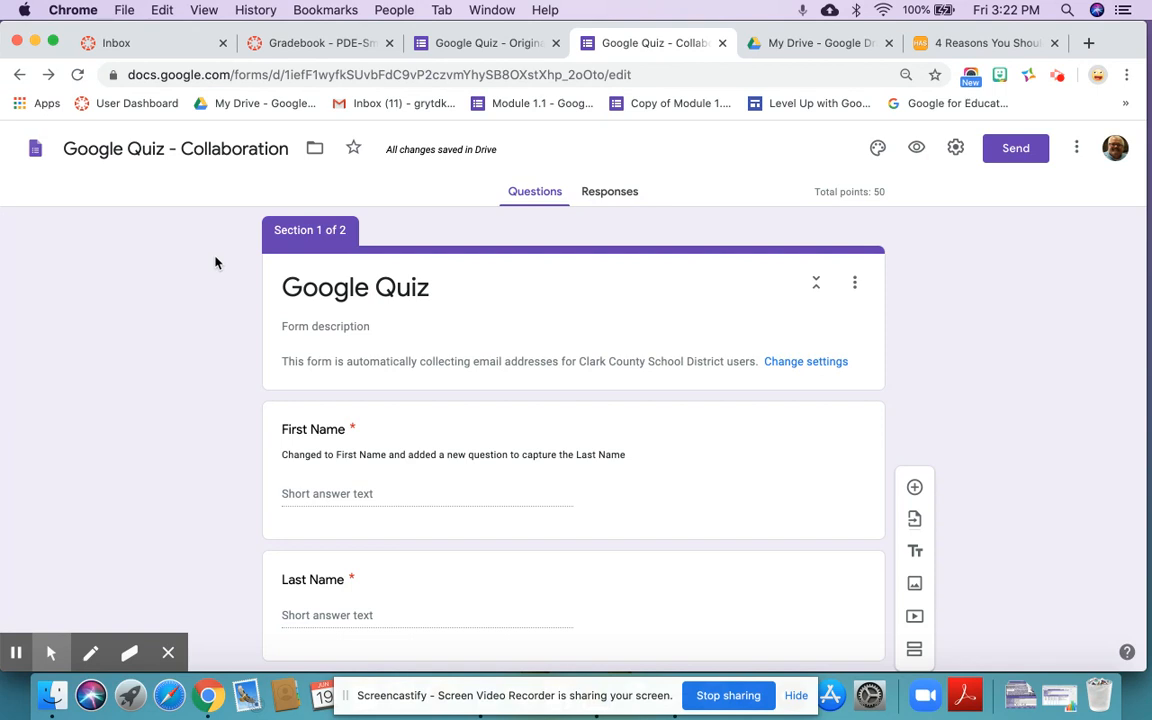
pyautogui.click(480, 44)
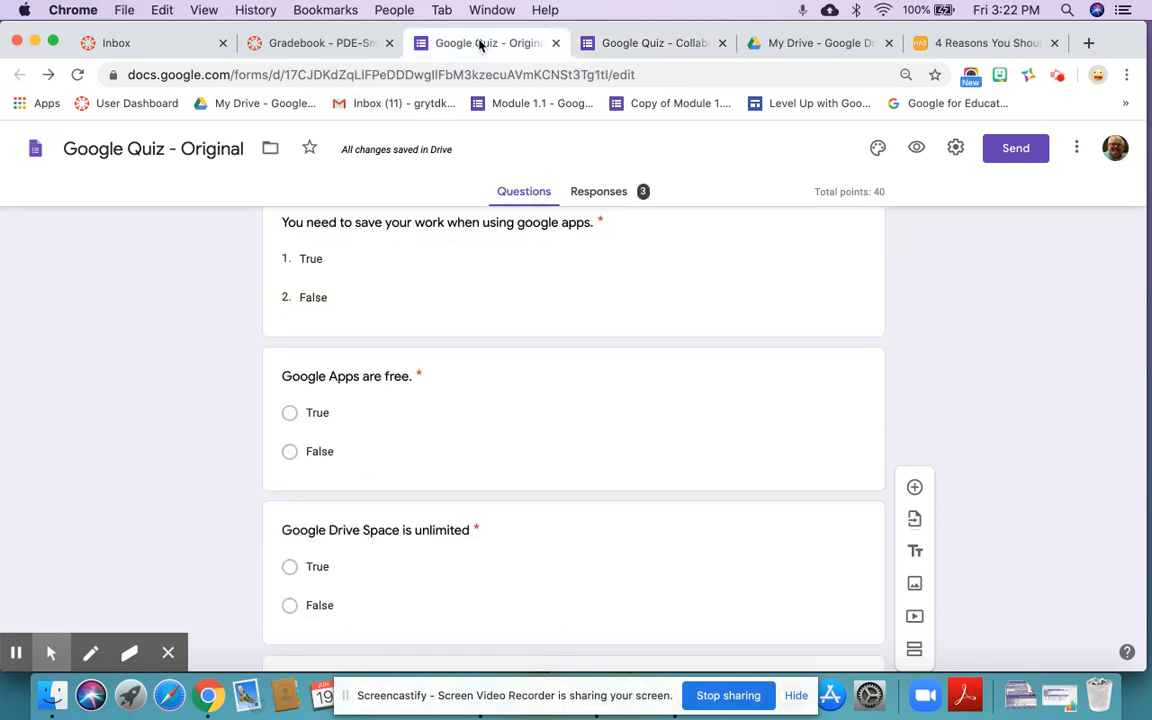
pyautogui.click(647, 42)
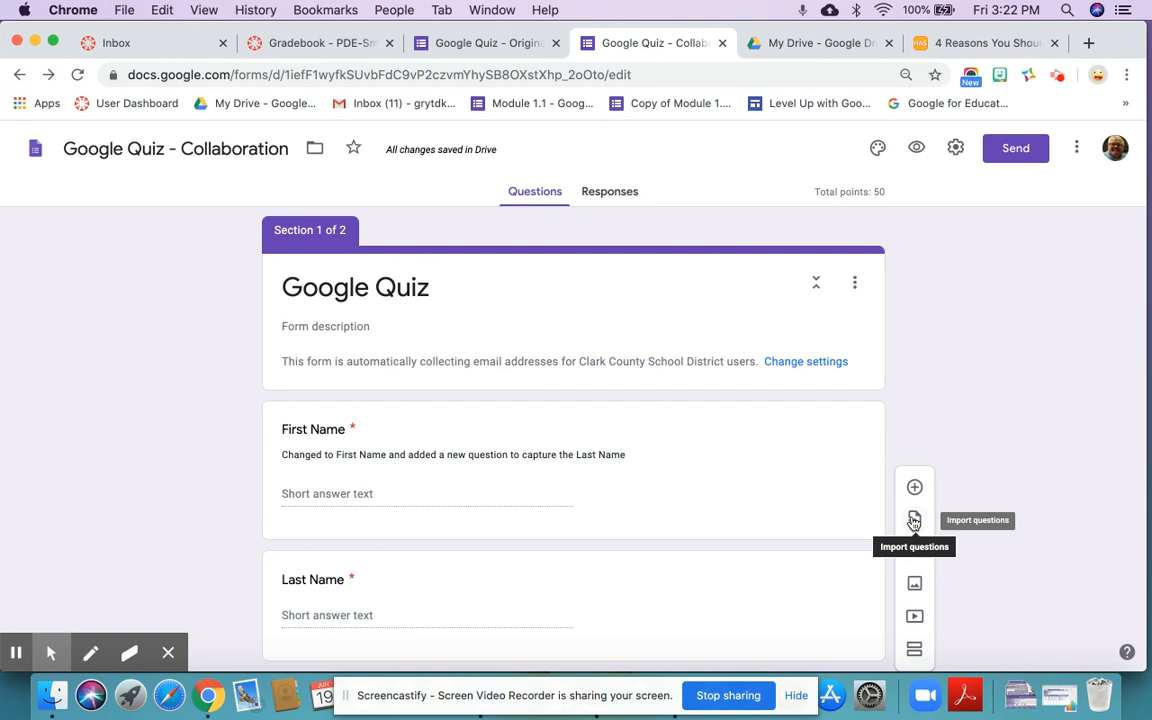
pyautogui.click(992, 377)
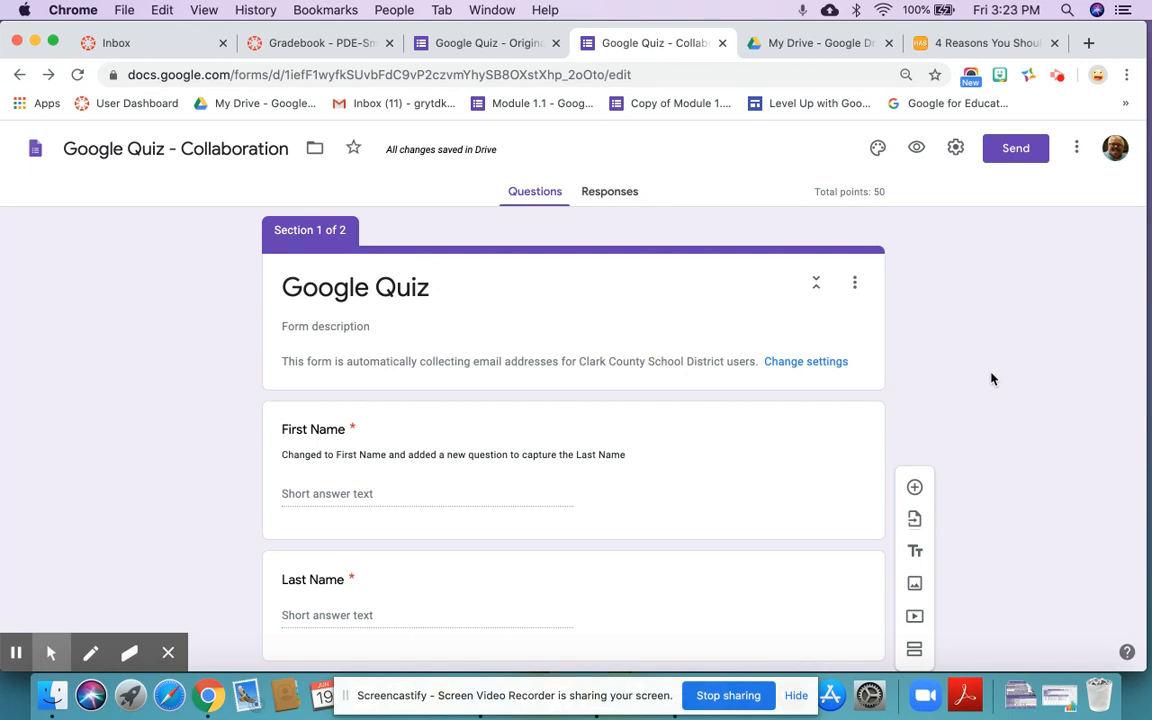
# Add a new section after the checkbox grid question ending section 2 and title it with the collaborator's first name
pyautogui.scroll(-5, 992, 378)
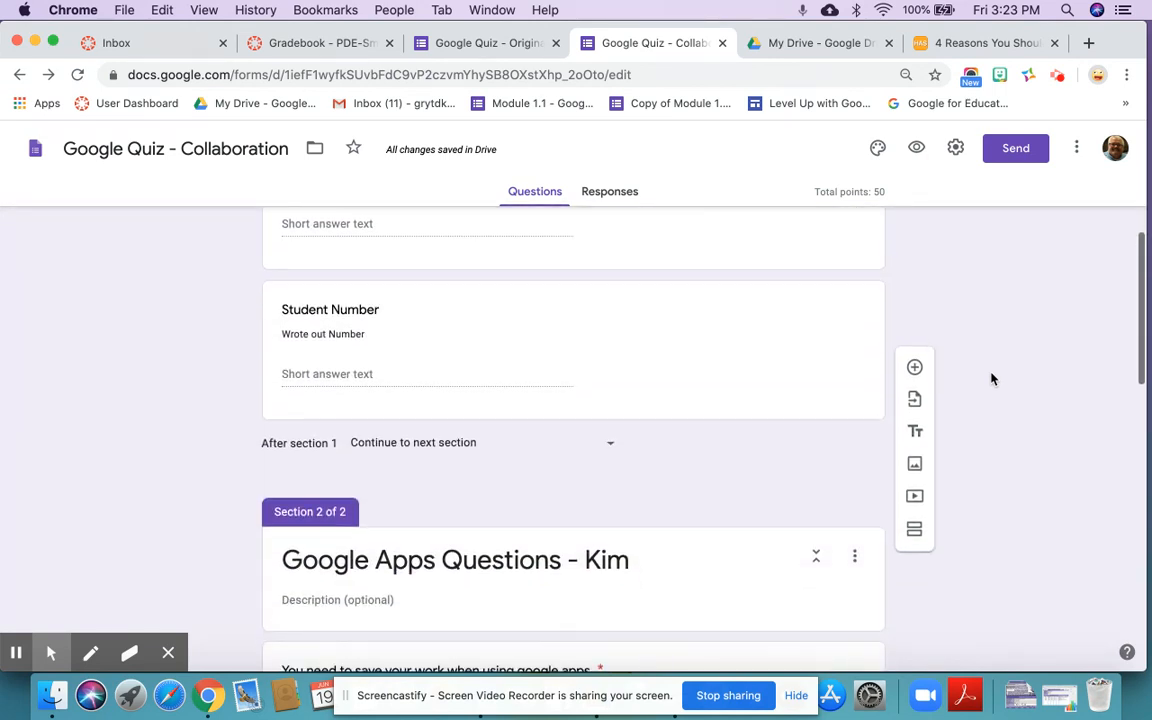
pyautogui.scroll(-3, 992, 378)
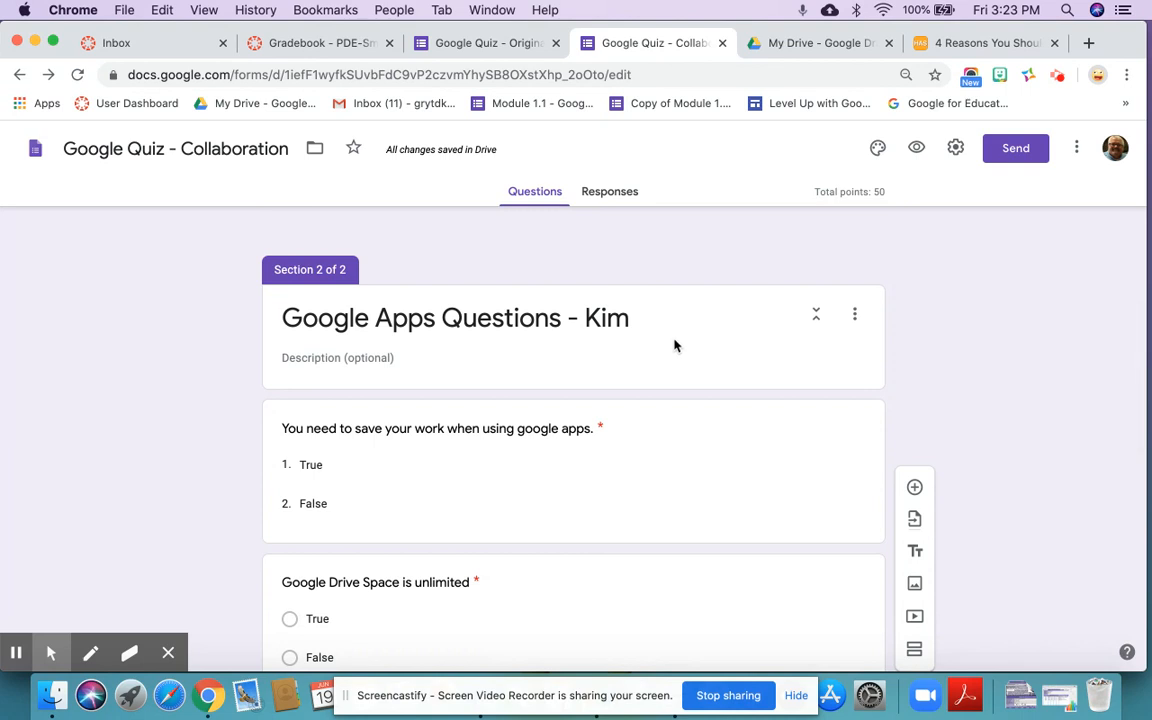
pyautogui.scroll(-6, 969, 362)
pyautogui.scroll(-3, 969, 362)
pyautogui.click(855, 602)
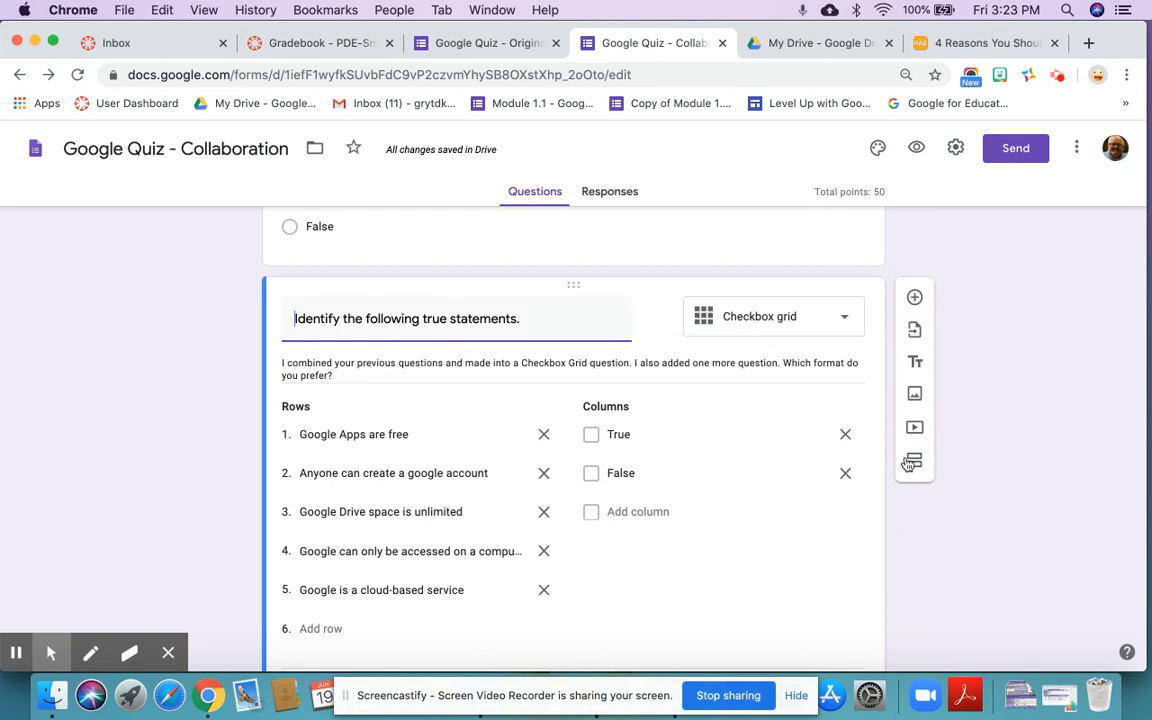
pyautogui.click(911, 462)
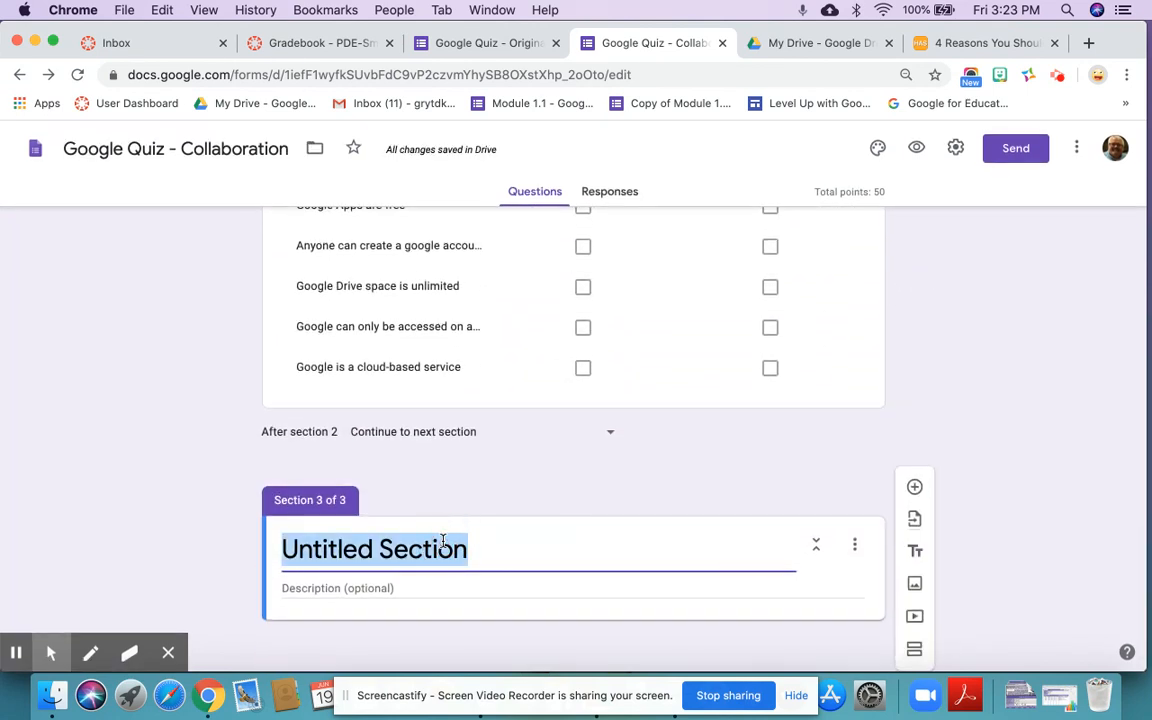
pyautogui.write('Mary')
pyautogui.click(984, 342)
# Add a blank multiple-choice question to section 3 of the Collaboration quiz
pyautogui.scroll(3, 982, 343)
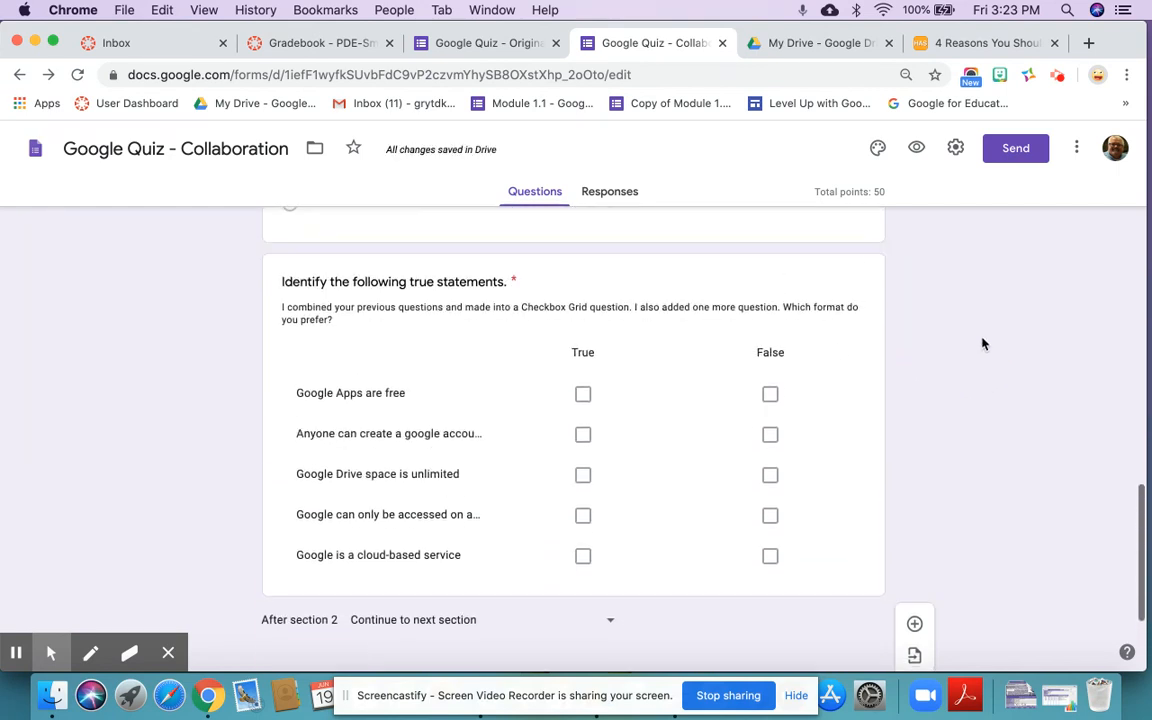
pyautogui.scroll(10, 982, 343)
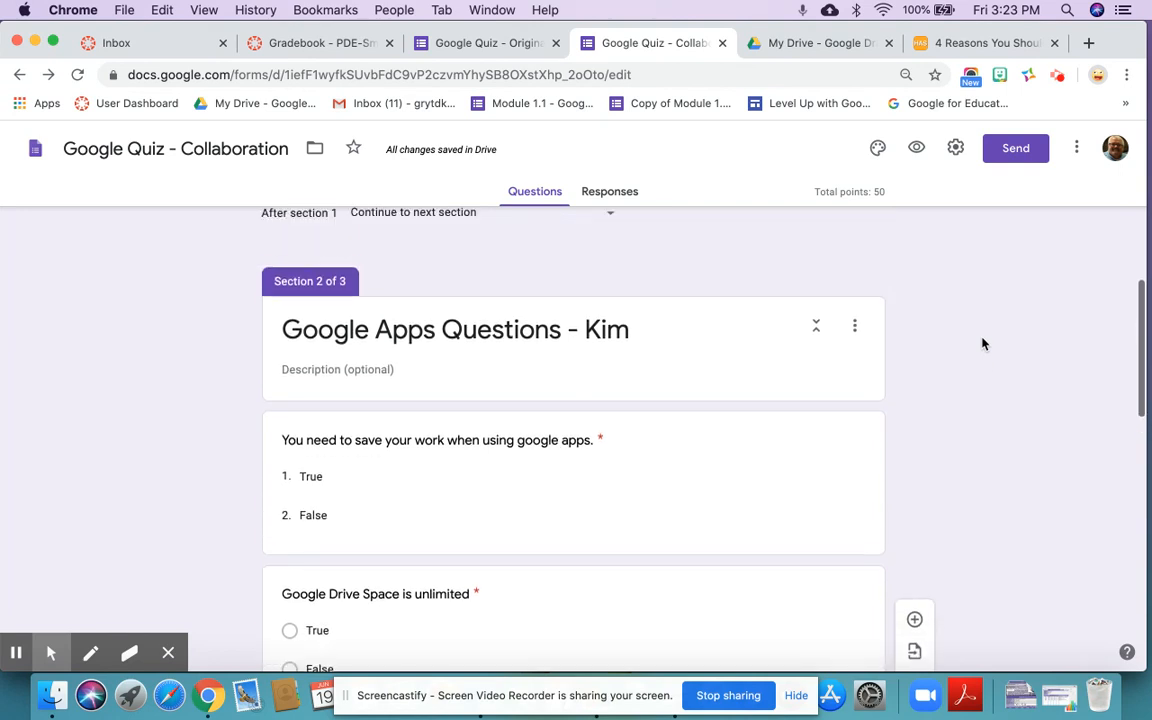
pyautogui.scroll(1, 982, 343)
pyautogui.scroll(-5, 982, 343)
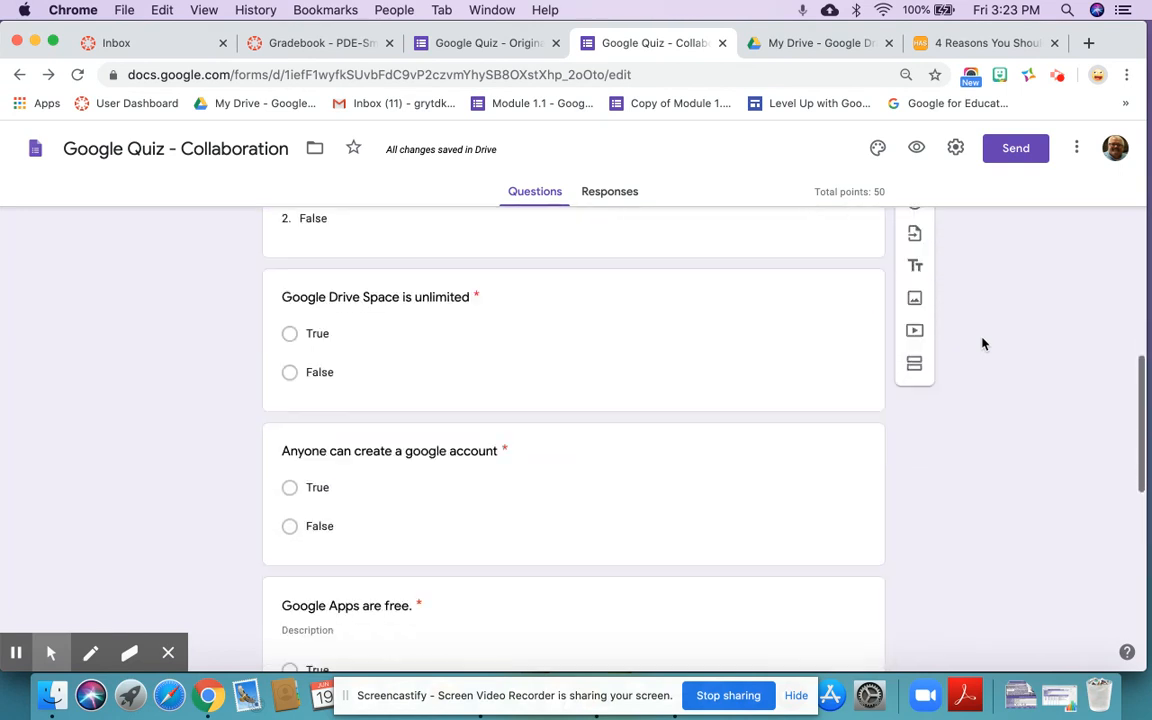
pyautogui.scroll(-8, 982, 343)
pyautogui.click(693, 584)
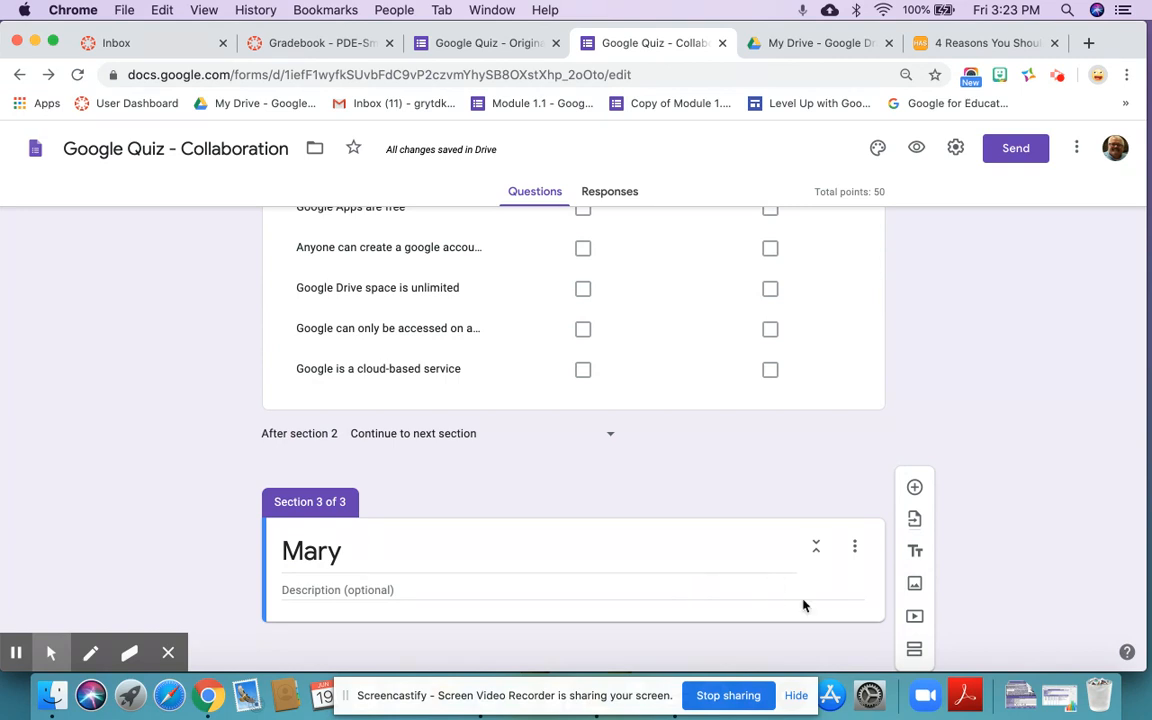
pyautogui.click(914, 488)
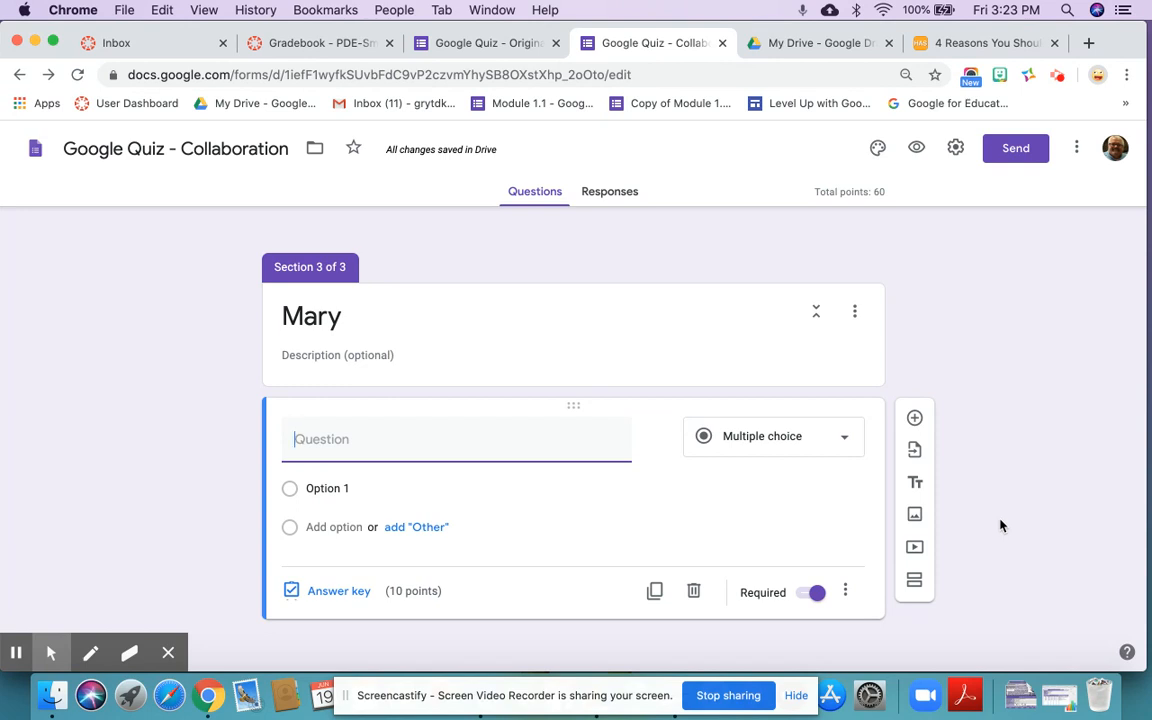
# Look at the section 3 options for duplicating, moving, deleting or merging the section
pyautogui.scroll(1, 1000, 525)
pyautogui.scroll(3, 1000, 525)
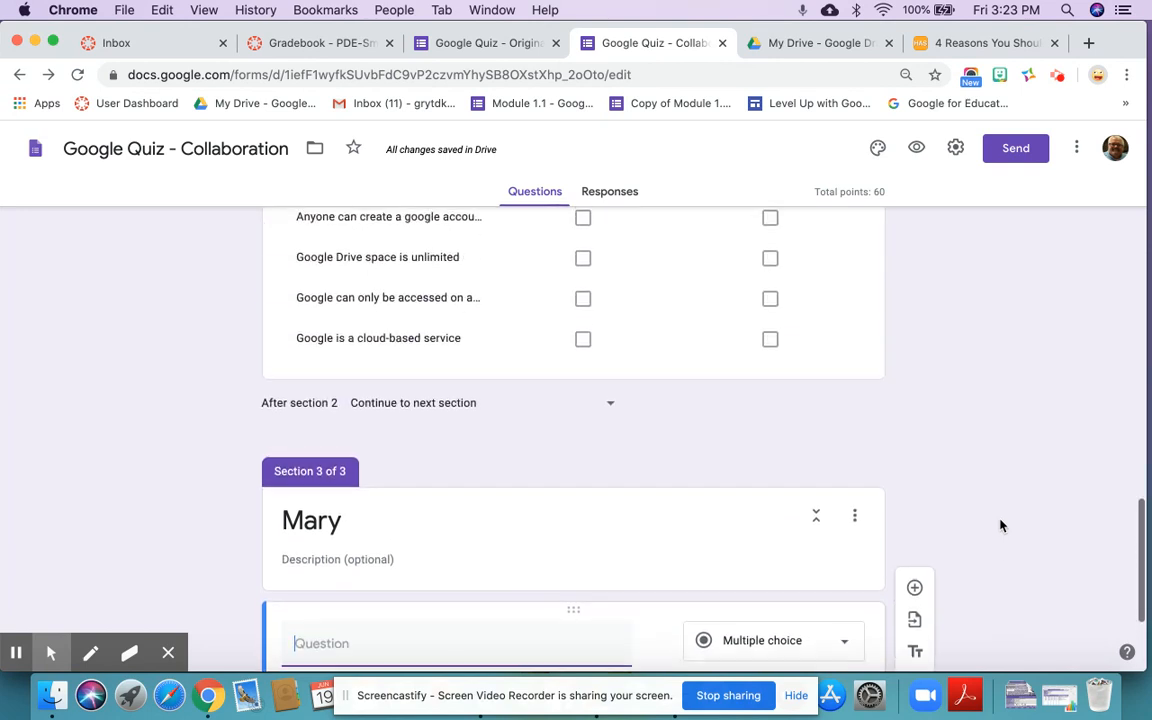
pyautogui.click(855, 527)
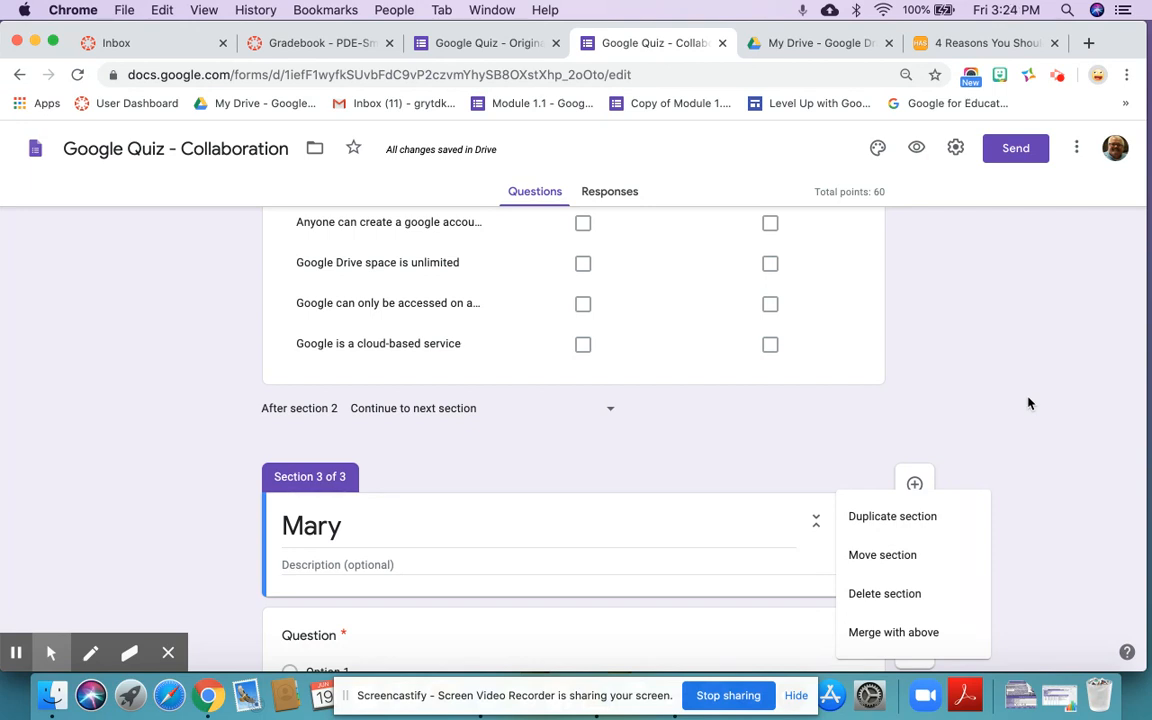
pyautogui.scroll(15, 1028, 403)
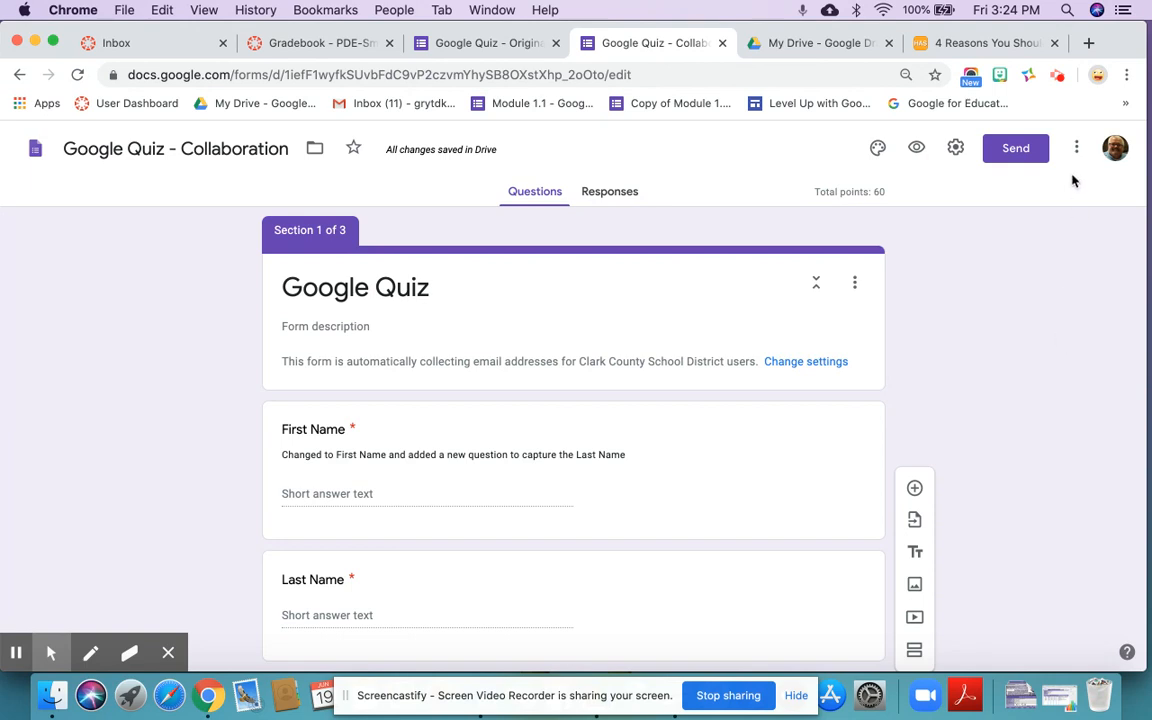
pyautogui.scroll(-15, 1021, 157)
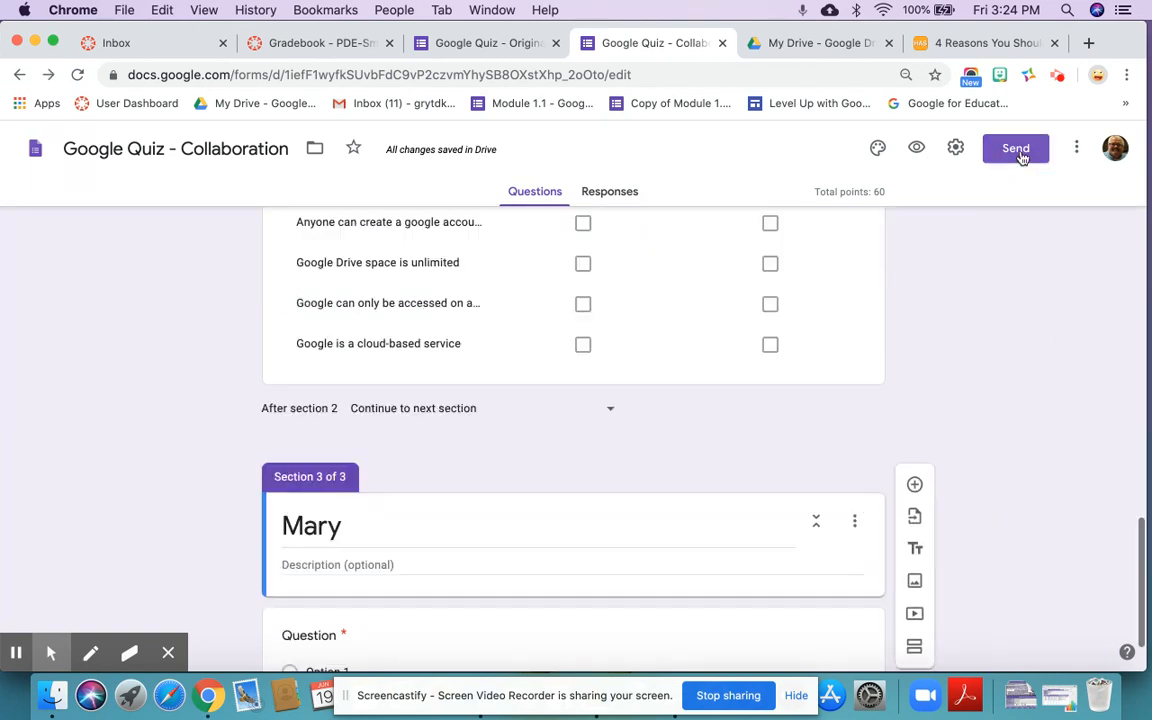
# Start adding collaborators to the form and choose the colleague by name with the Editor role
pyautogui.click(1016, 152)
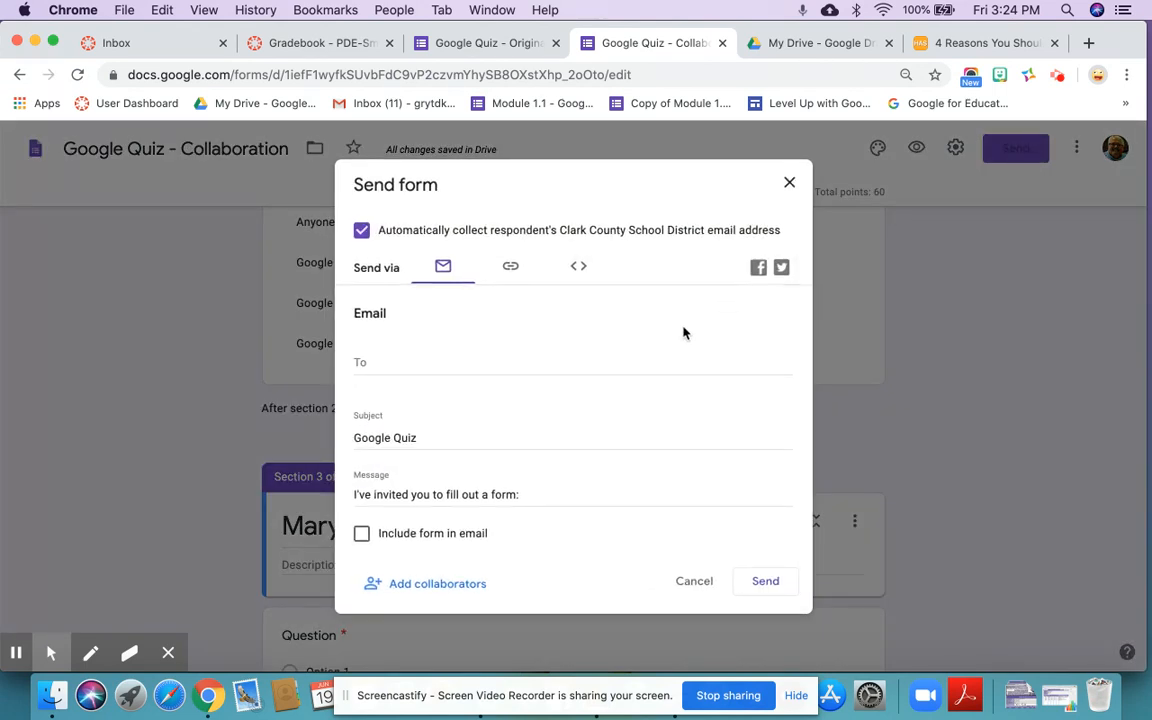
pyautogui.click(434, 587)
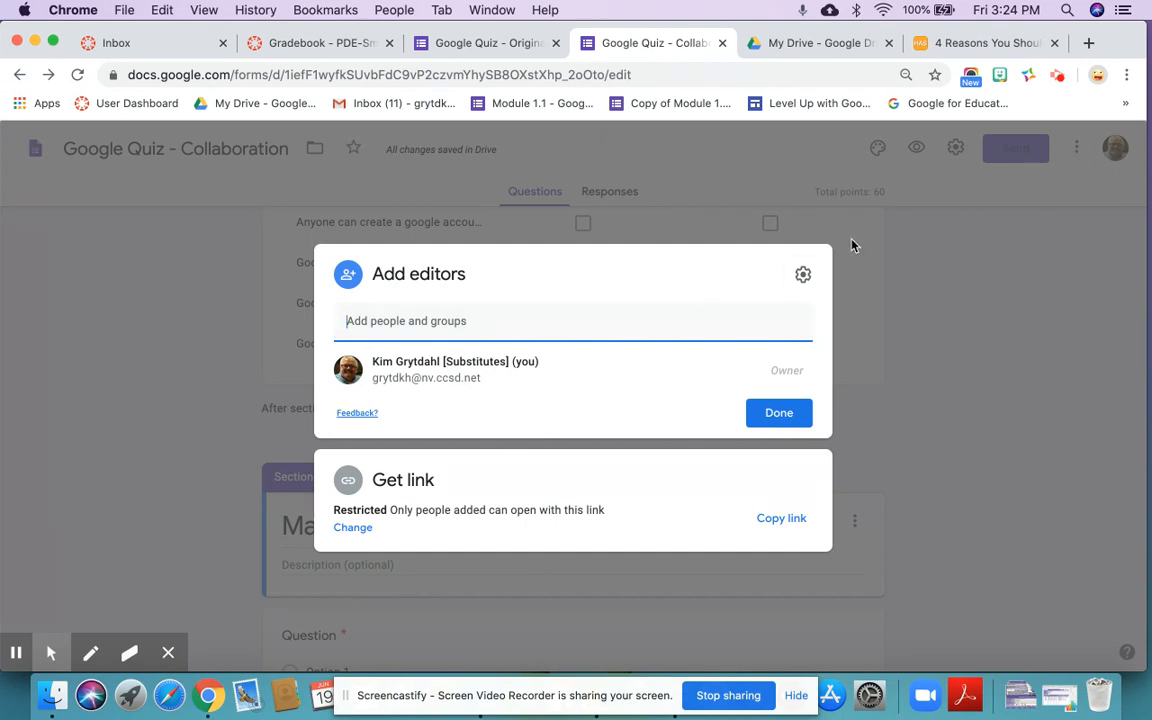
pyautogui.write('dixi')
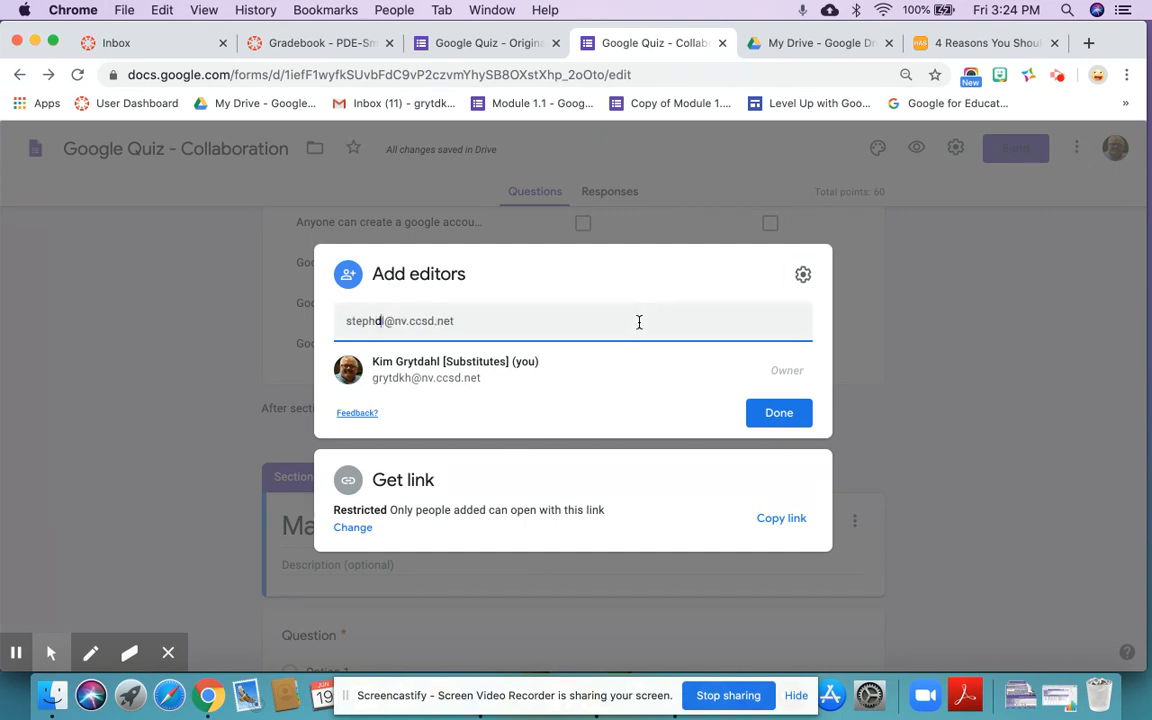
pyautogui.write('e')
pyautogui.click(511, 379)
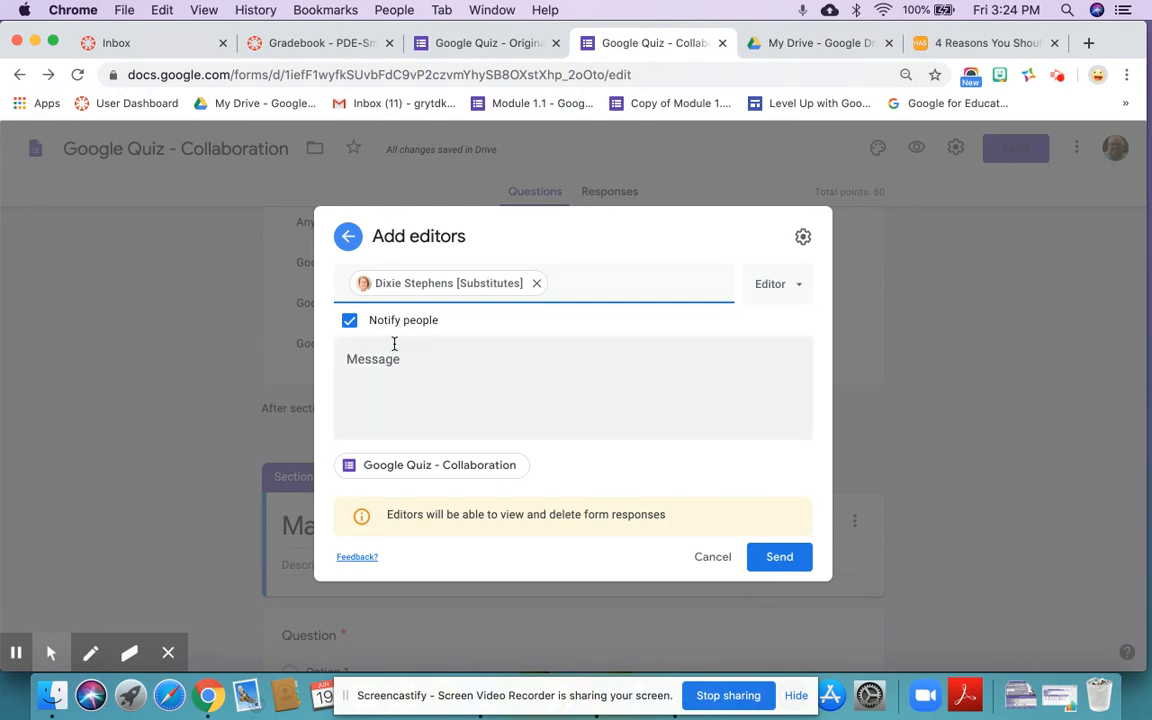
pyautogui.click(799, 292)
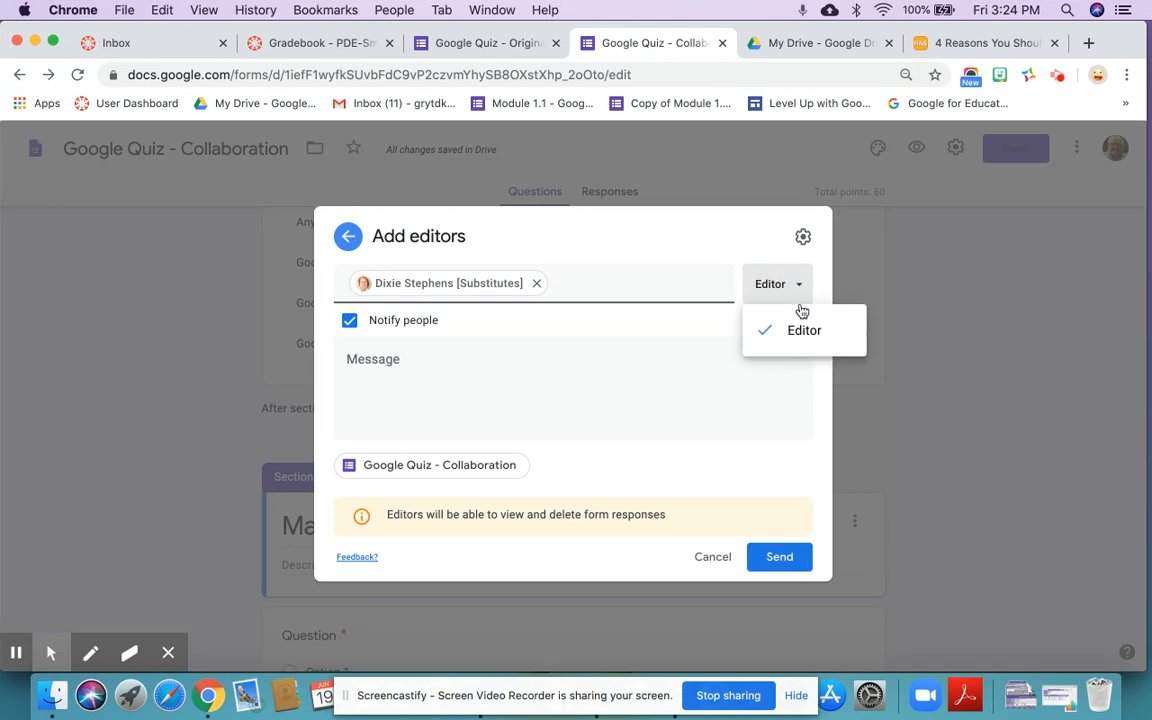
pyautogui.click(798, 332)
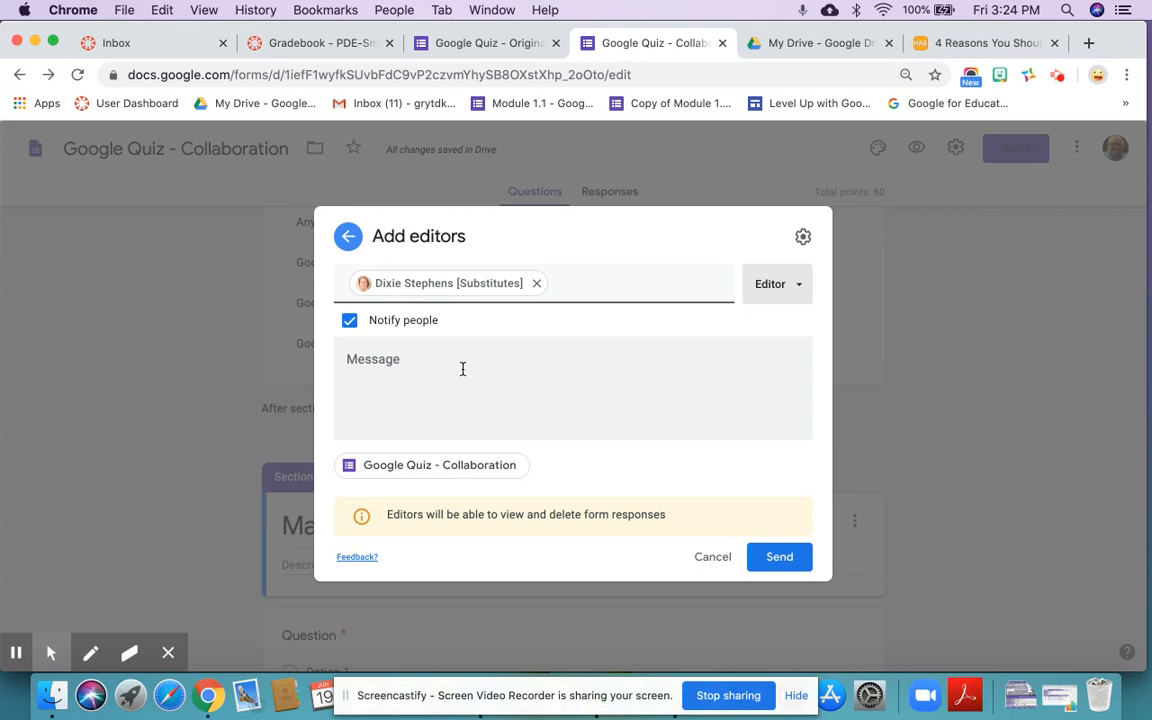
# Write the invitation message as two lines, "Expectations" and "Time"
pyautogui.click(414, 363)
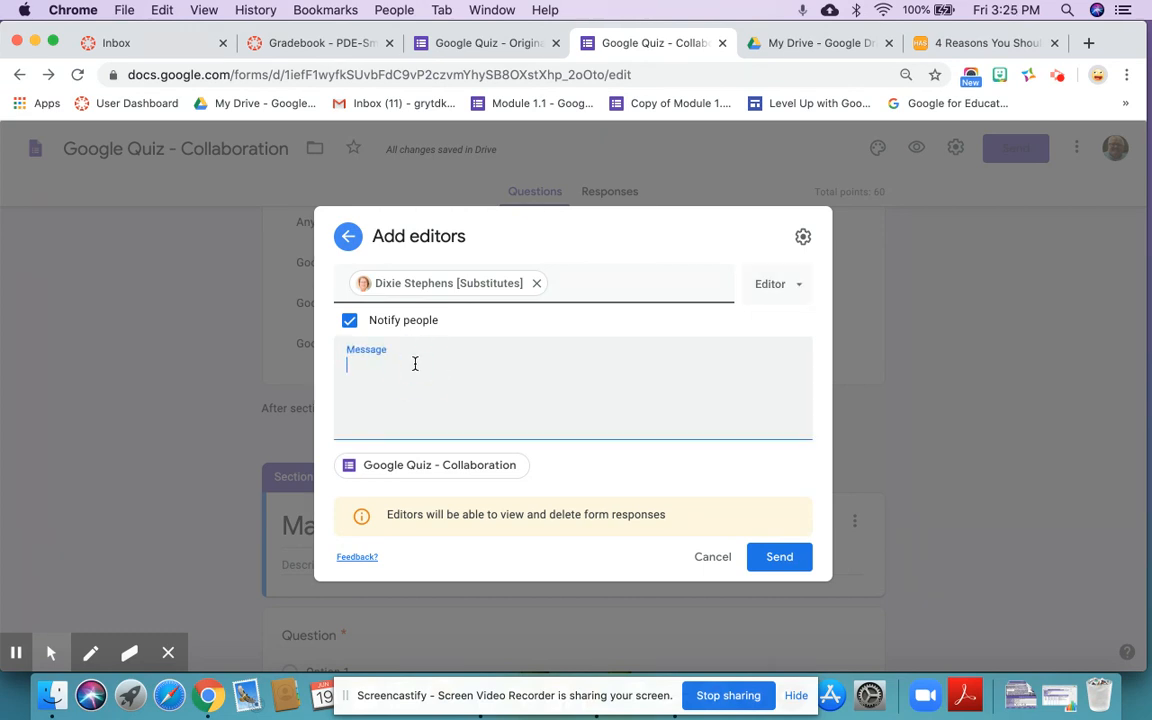
pyautogui.write('Expectations')
pyautogui.press('Return')
pyautogui.write('Time')
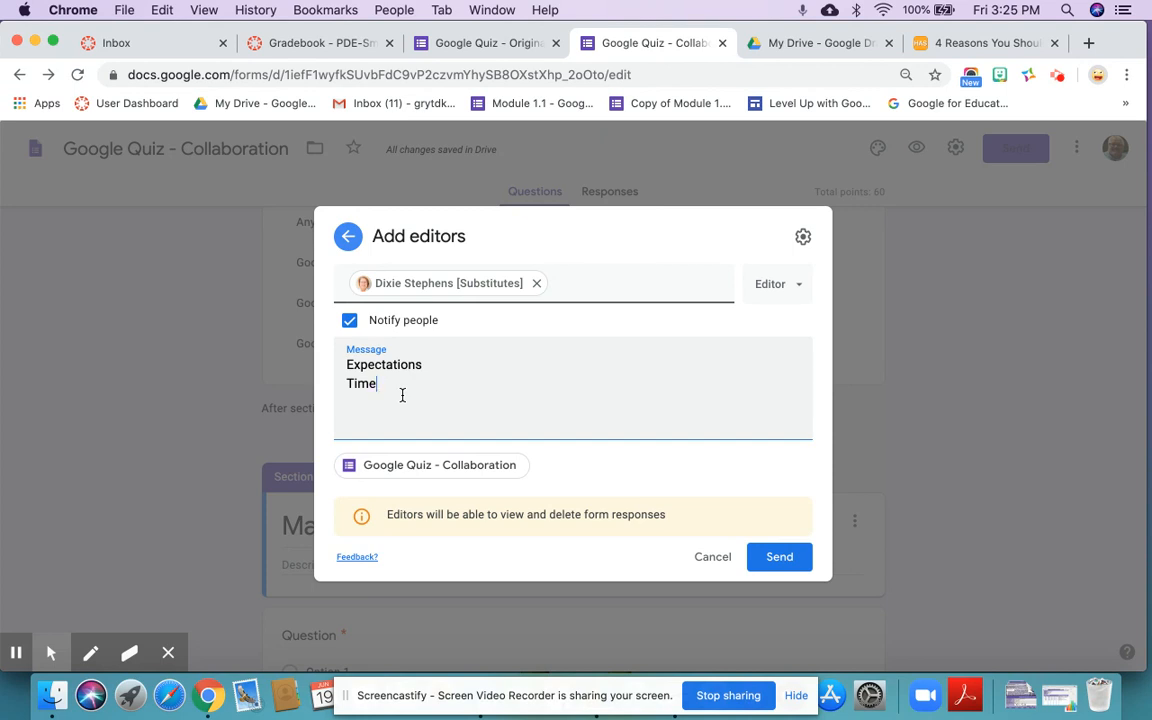
# Disallow editors from changing permissions and sharing, and send the collaborator invitation
pyautogui.click(802, 240)
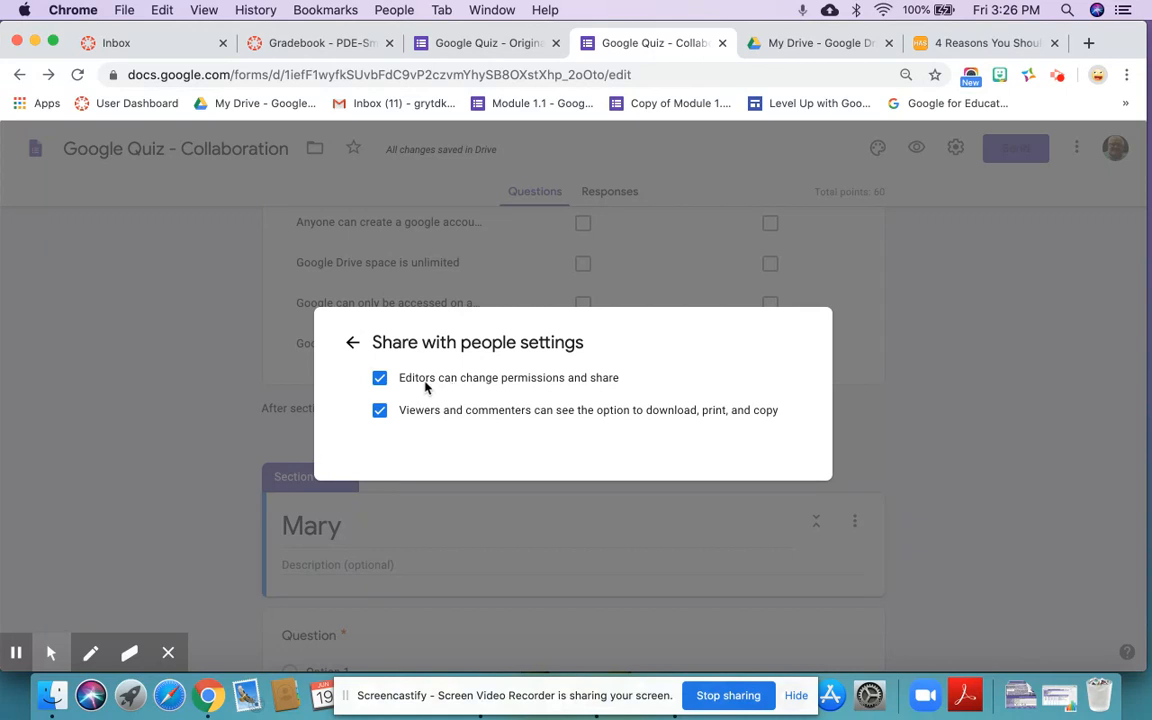
pyautogui.click(379, 380)
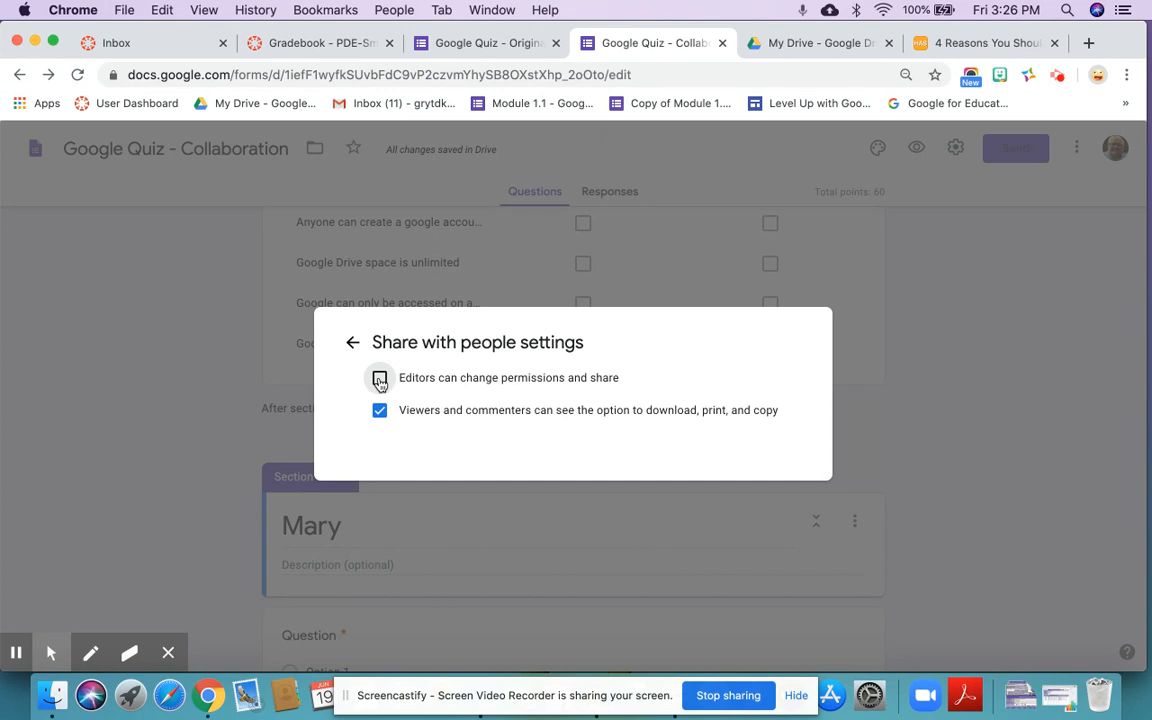
pyautogui.click(355, 344)
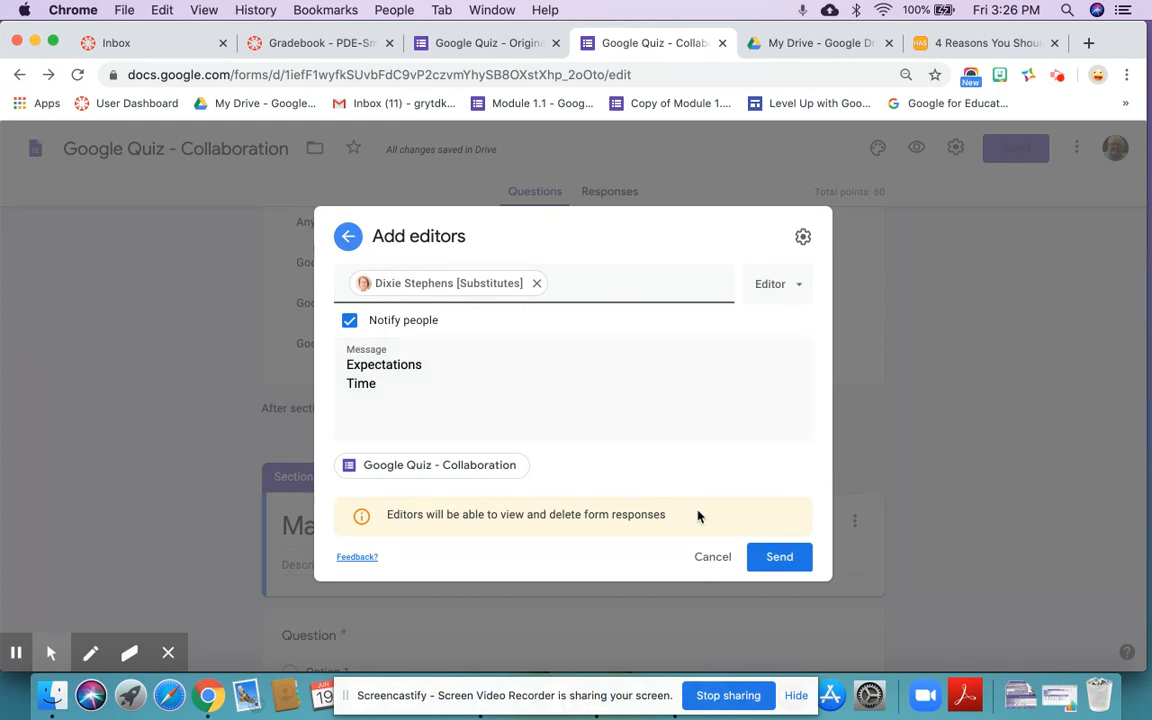
pyautogui.click(771, 559)
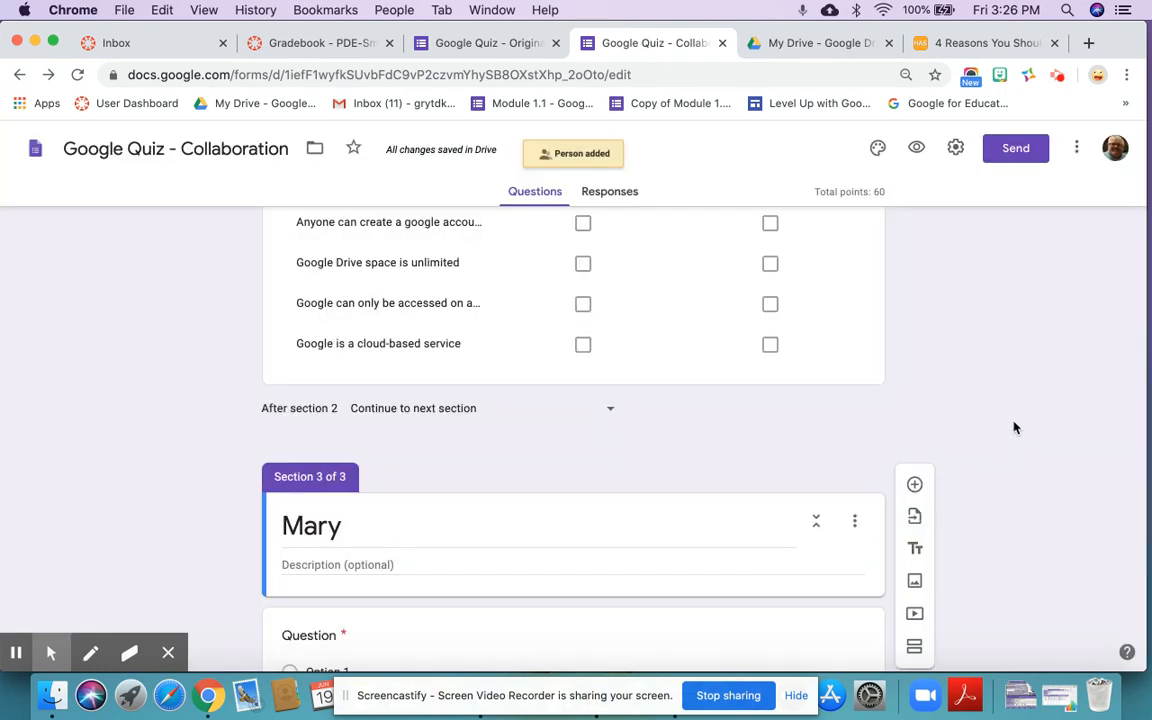
pyautogui.click(1015, 427)
pyautogui.scroll(10, 1013, 427)
pyautogui.scroll(10, 1013, 427)
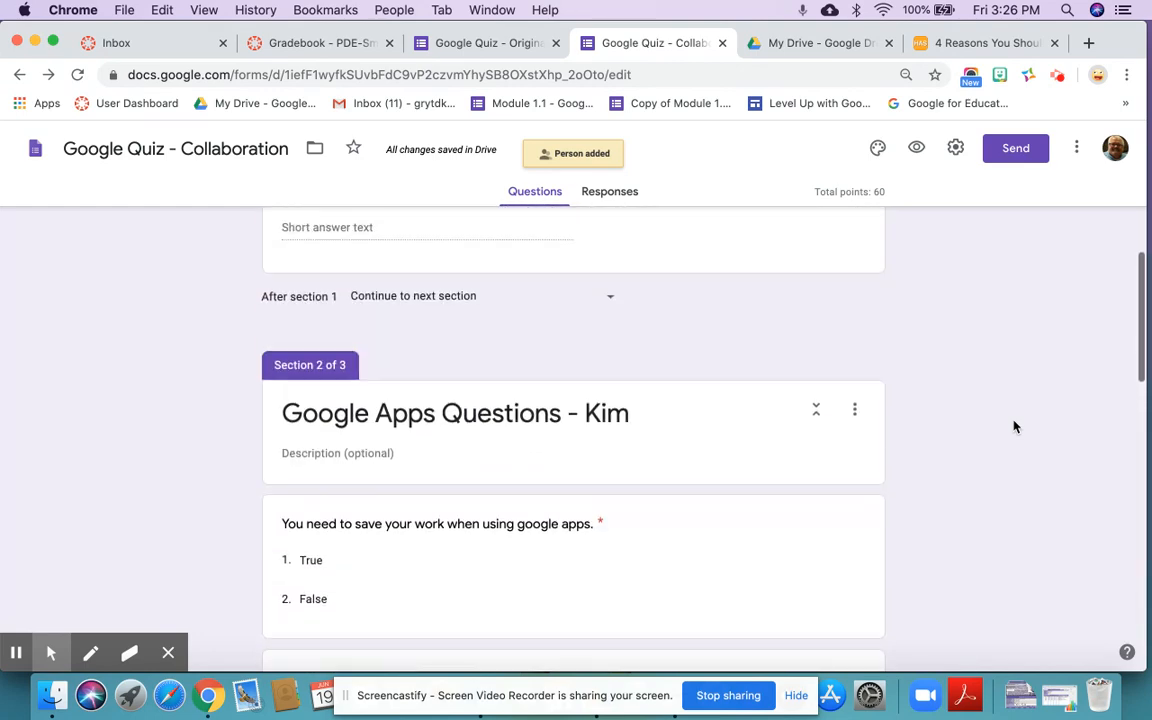
# Review the collaborator's note on the First Name question and check that question's option for showing a description
pyautogui.scroll(5, 1013, 427)
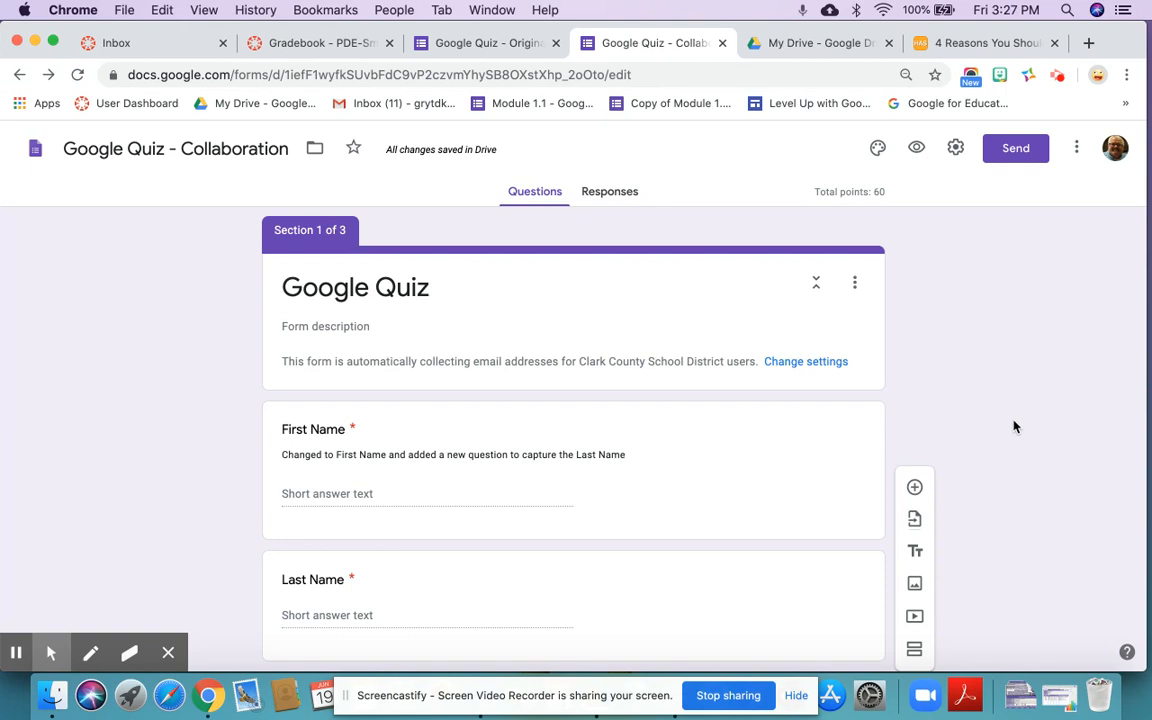
pyautogui.click(728, 457)
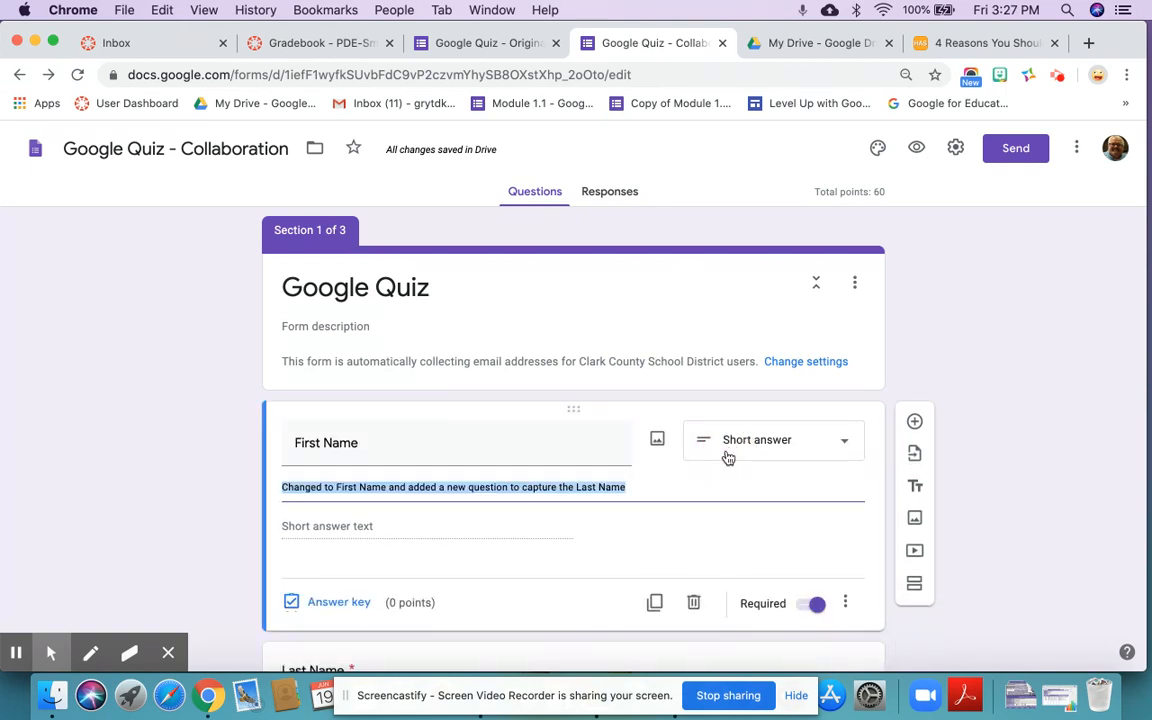
pyautogui.click(846, 604)
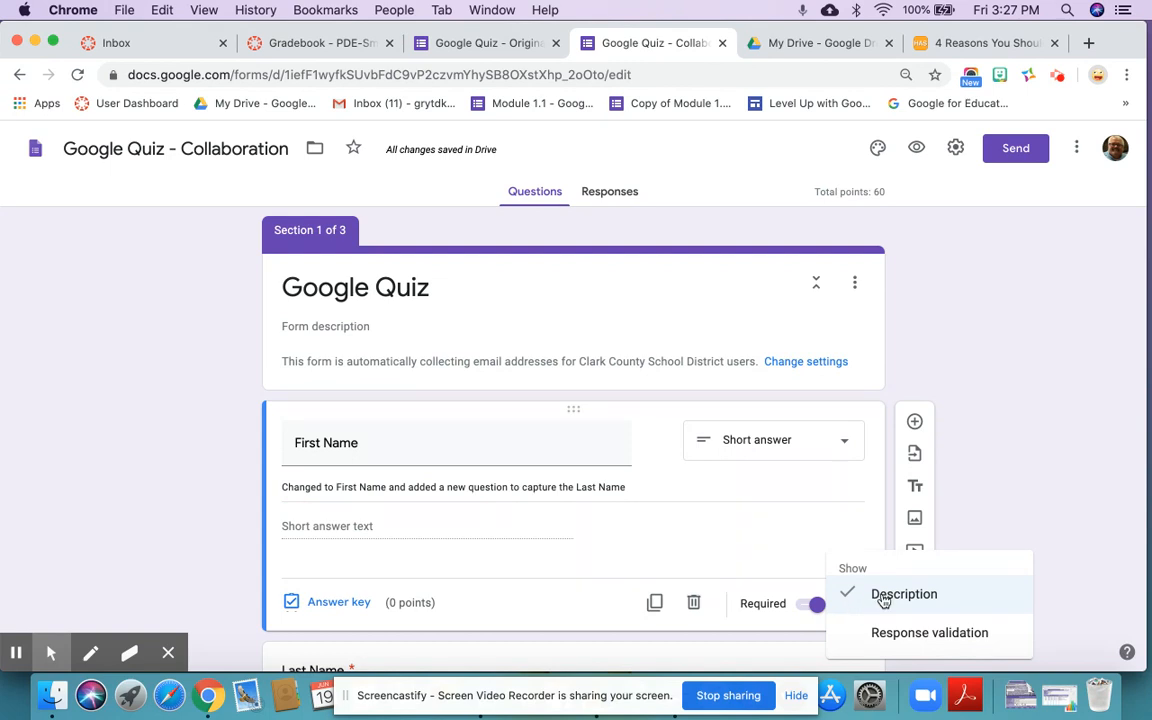
pyautogui.click(646, 488)
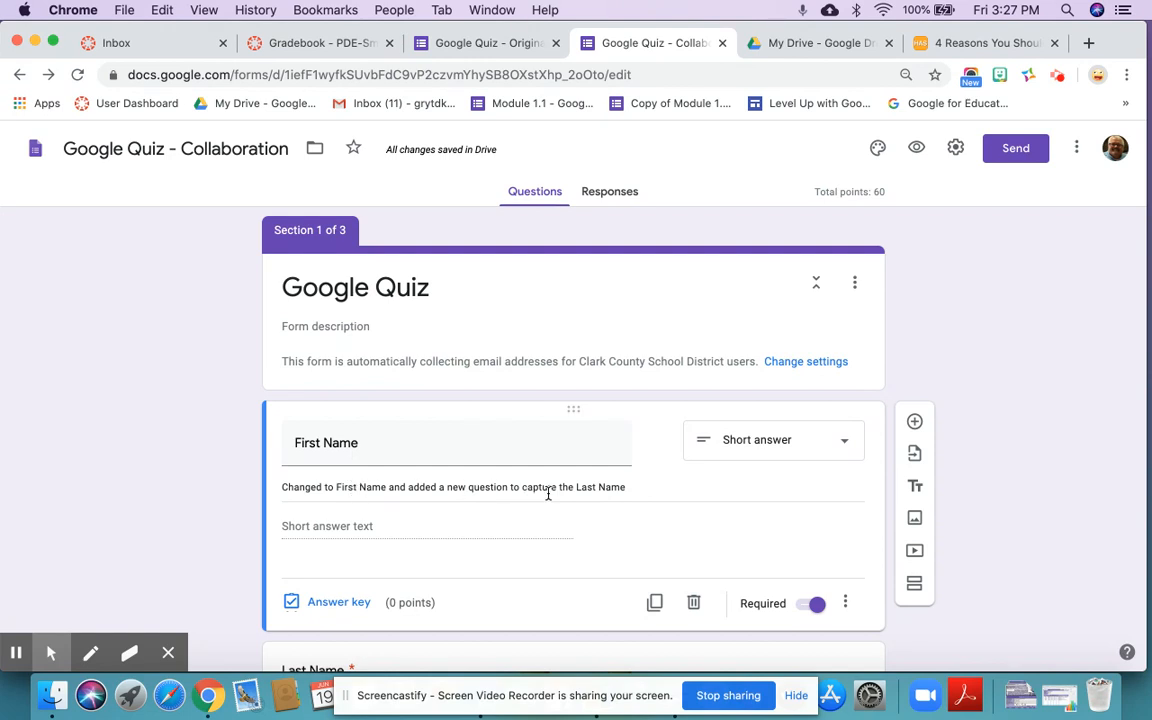
# Show a description on the Last Name question and enter "New question added" in it
pyautogui.scroll(-5, 548, 494)
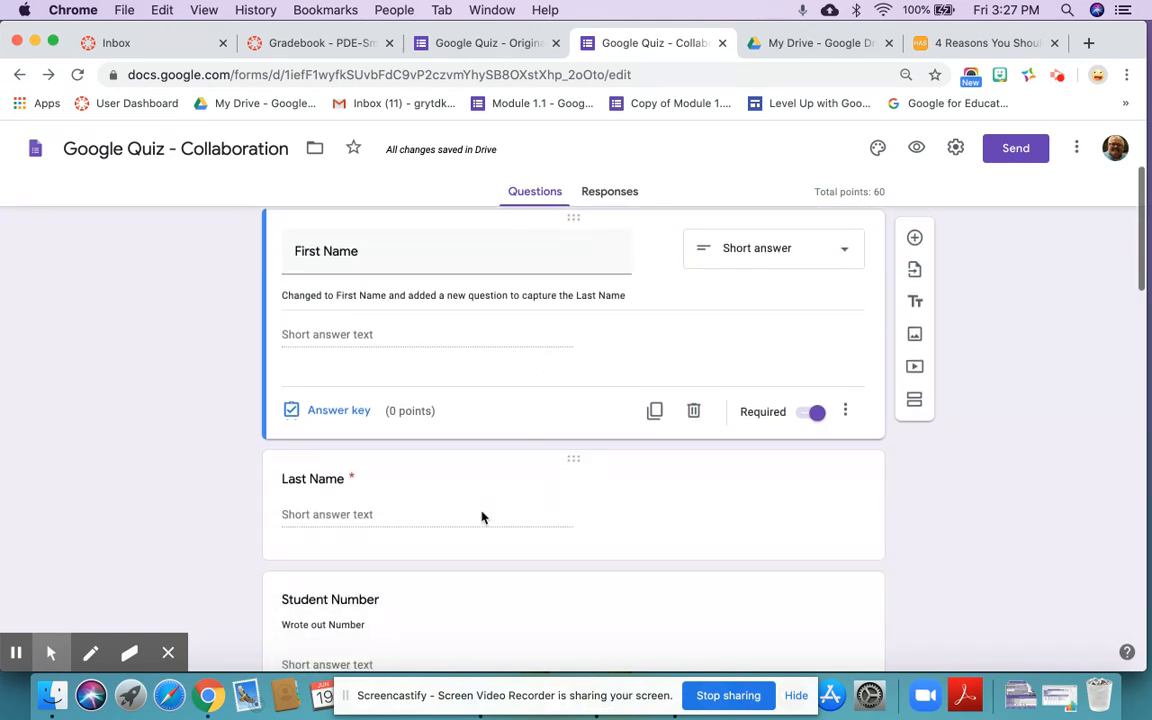
pyautogui.click(496, 499)
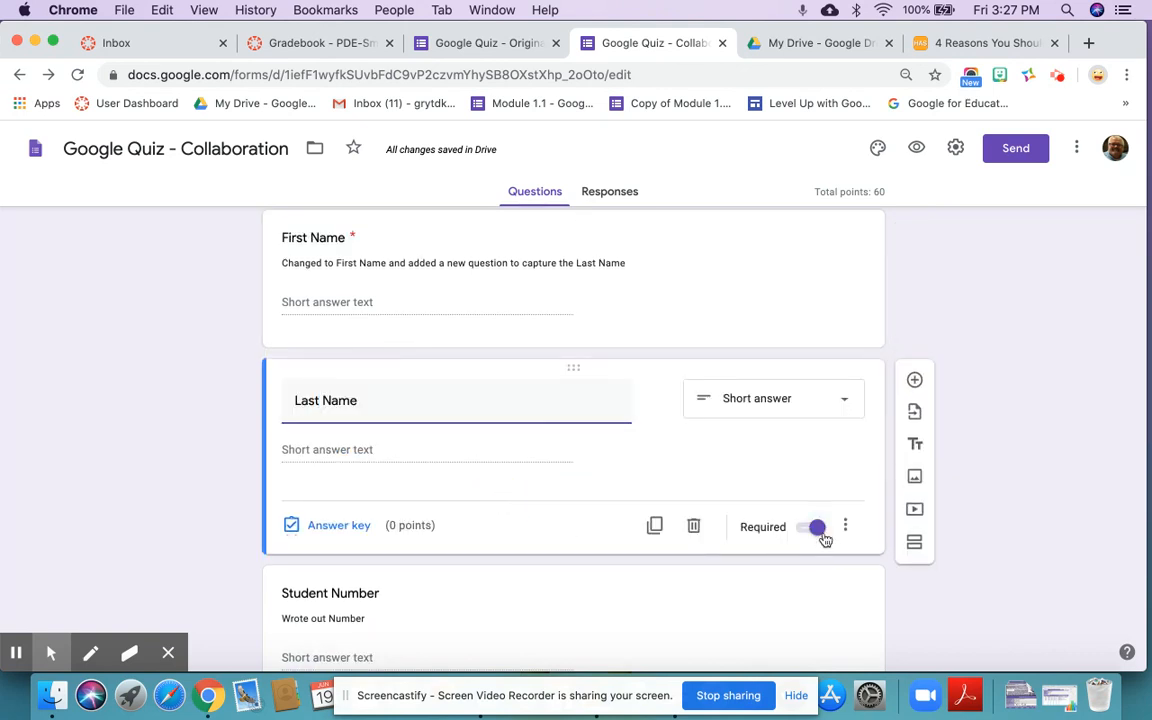
pyautogui.click(845, 532)
pyautogui.click(873, 593)
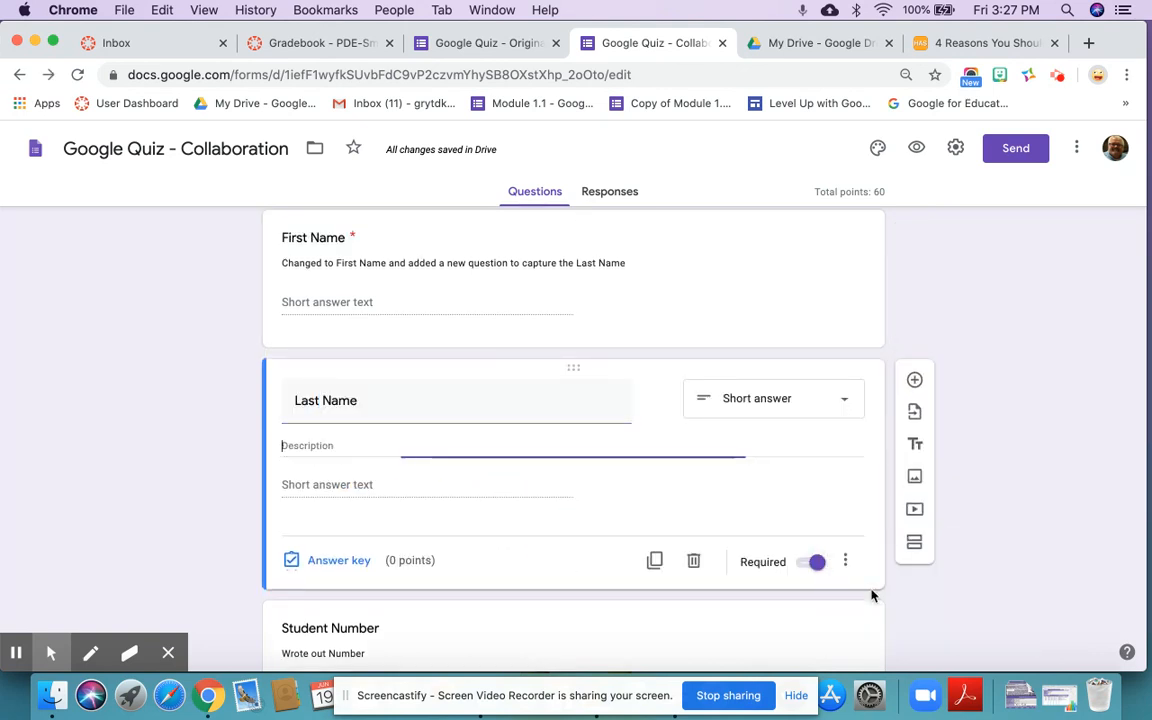
pyautogui.write('New q')
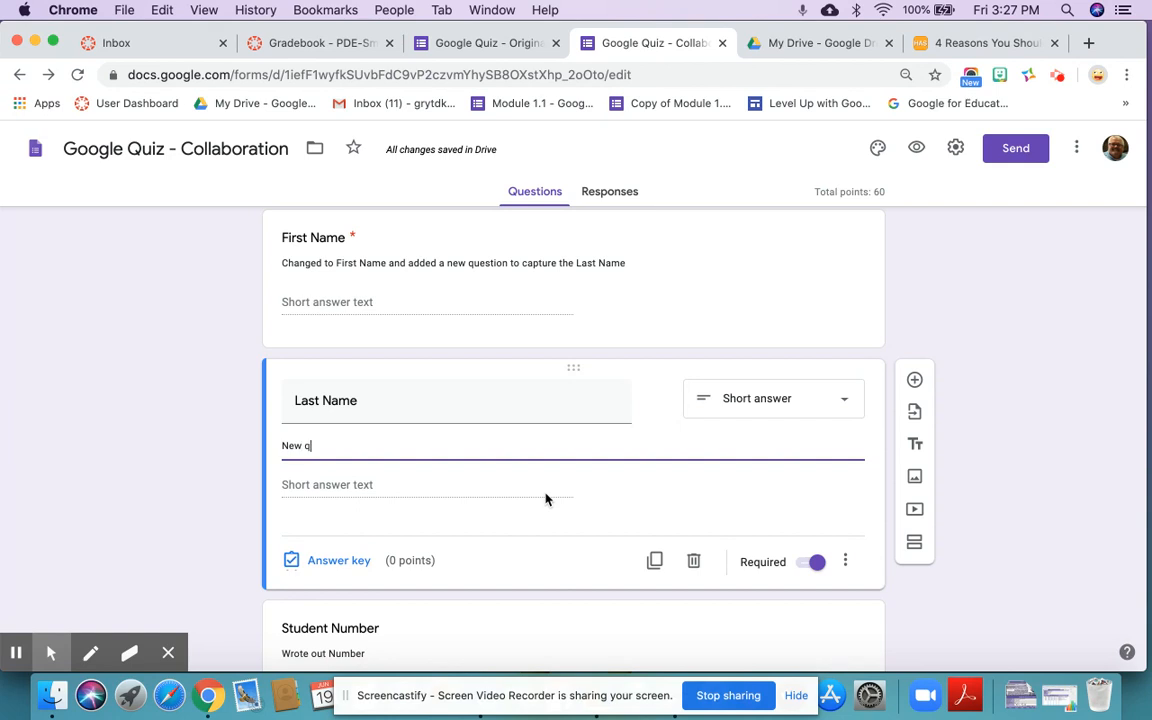
pyautogui.write('uestion added')
pyautogui.click(997, 337)
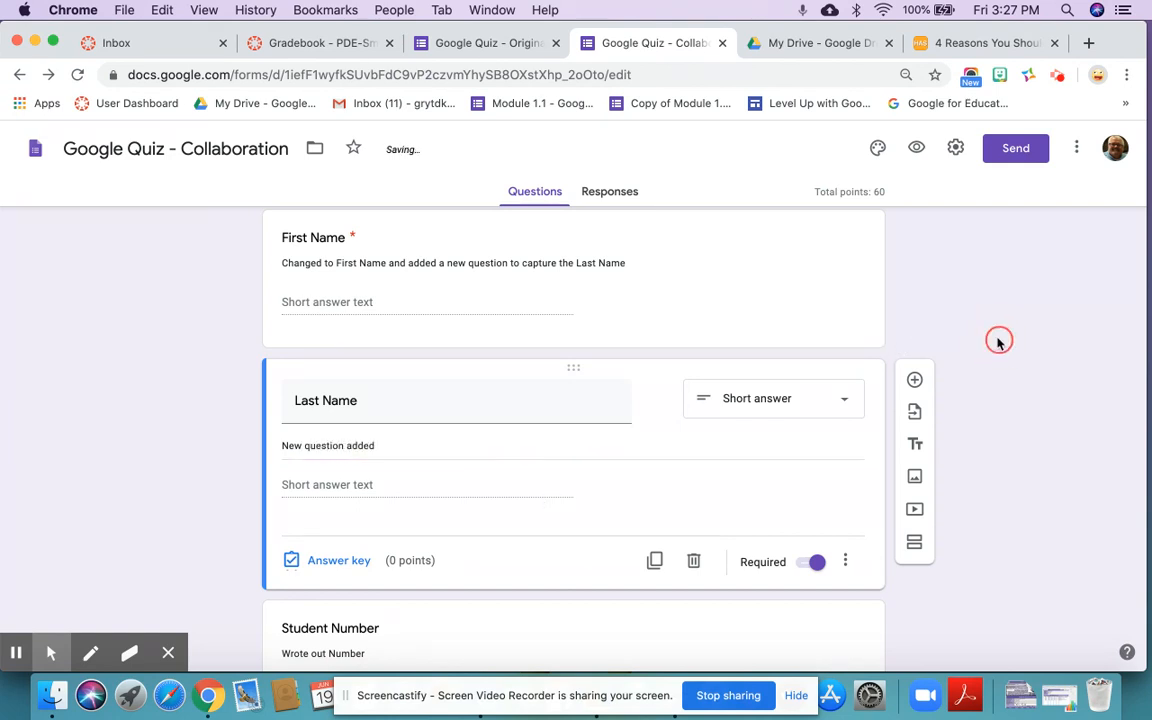
# Replace the description of the Student Number question with "OK"
pyautogui.scroll(3, 997, 343)
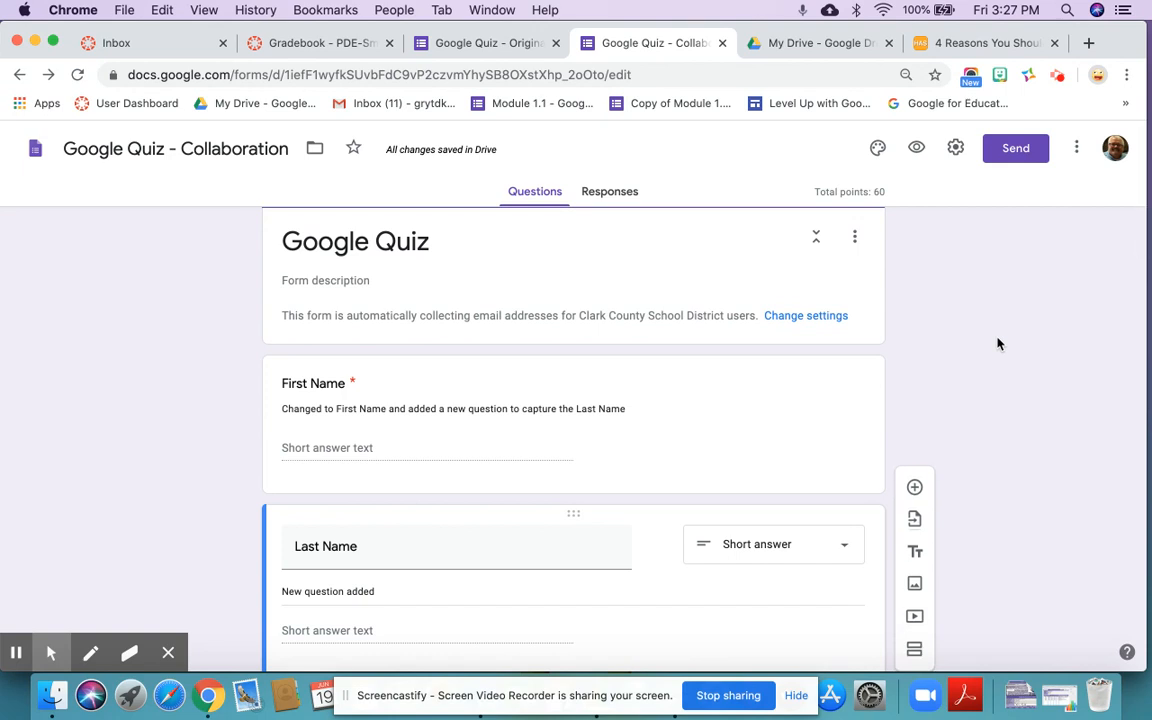
pyautogui.scroll(-5, 997, 343)
pyautogui.scroll(5, 997, 343)
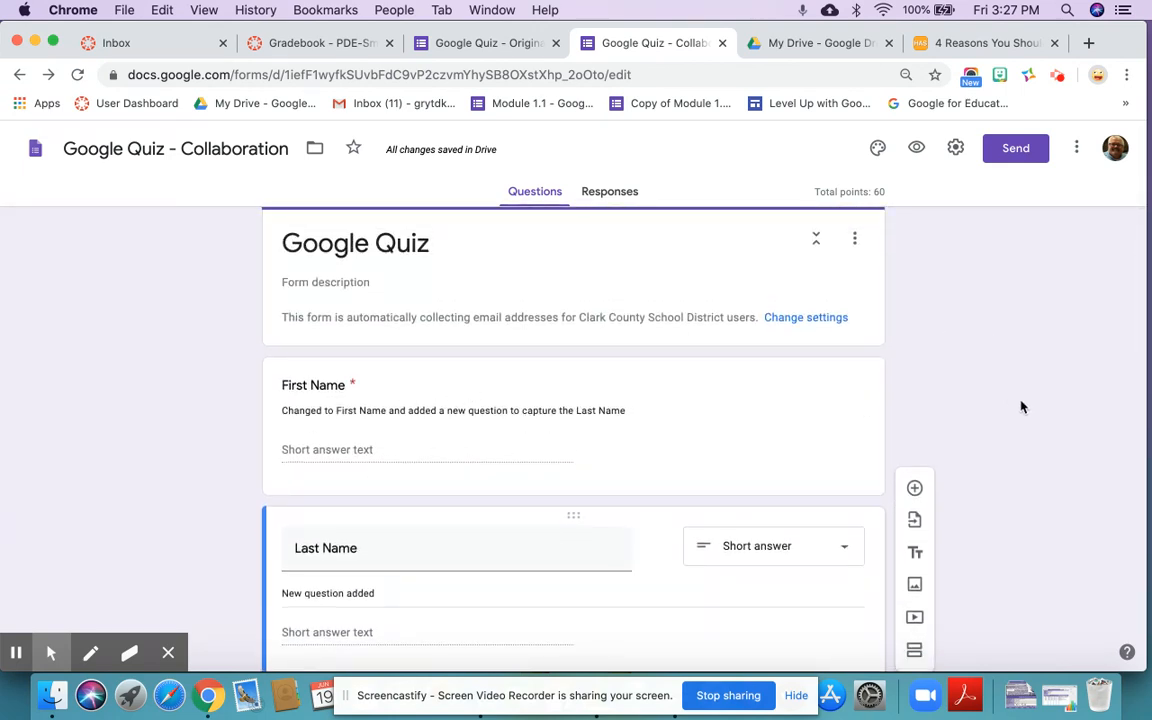
pyautogui.scroll(-6, 1021, 405)
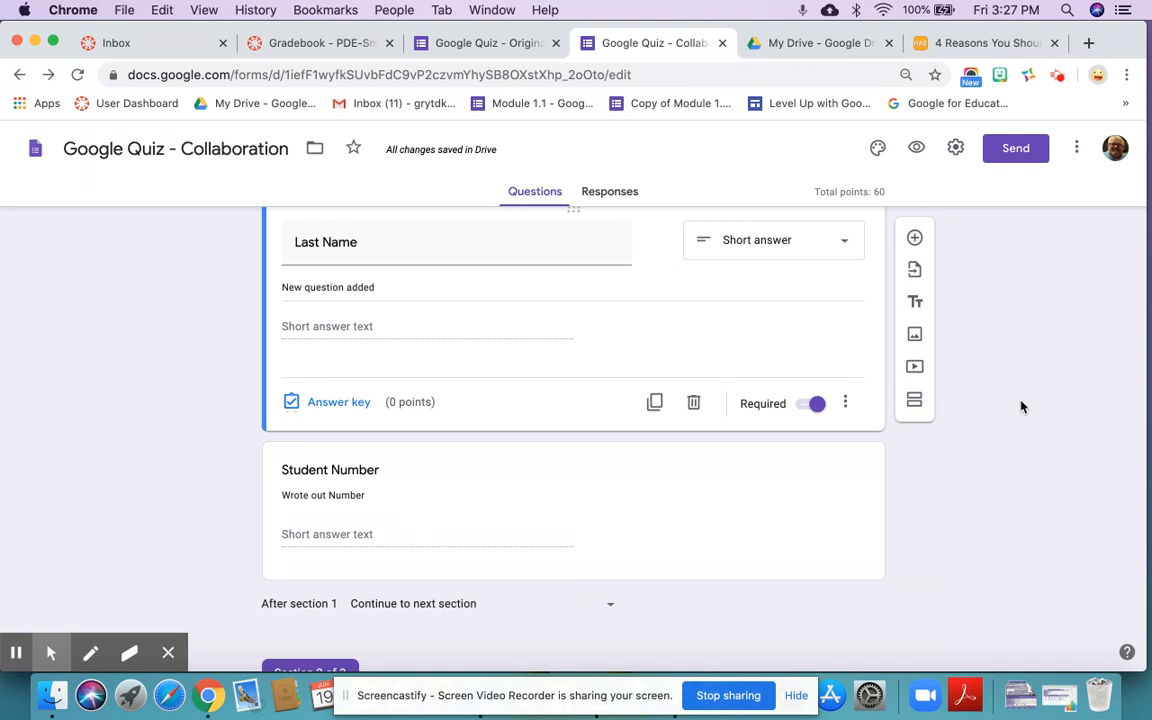
pyautogui.scroll(-2, 1021, 404)
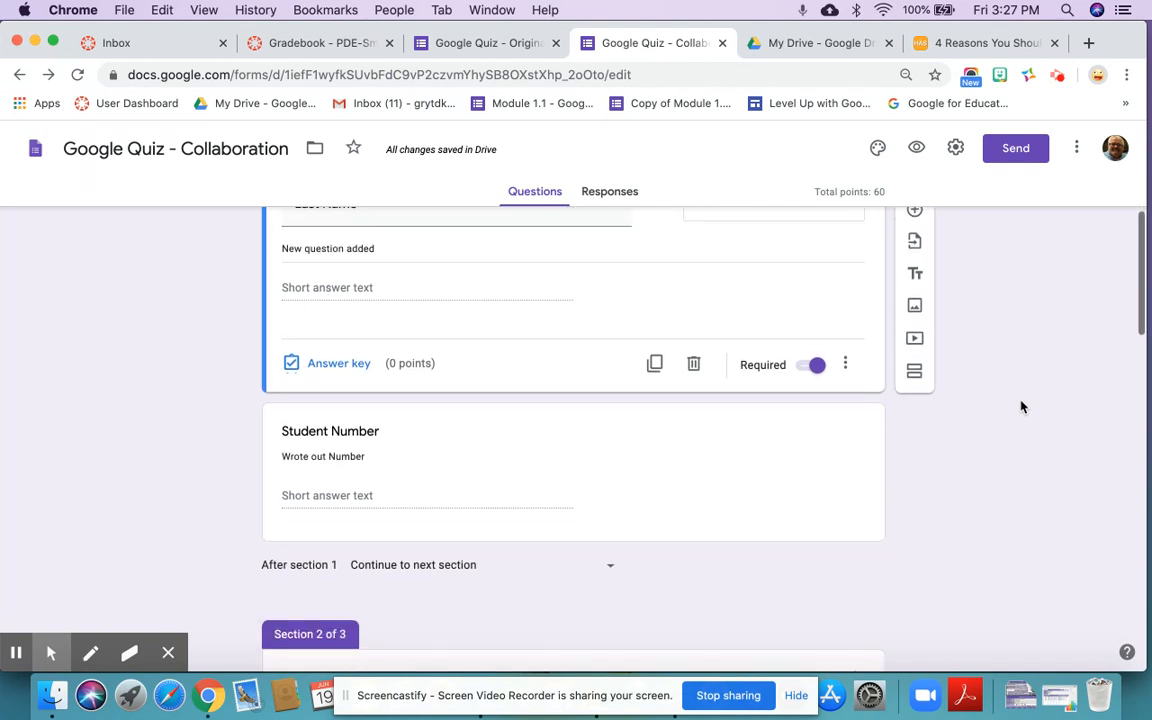
pyautogui.tripleClick(404, 455)
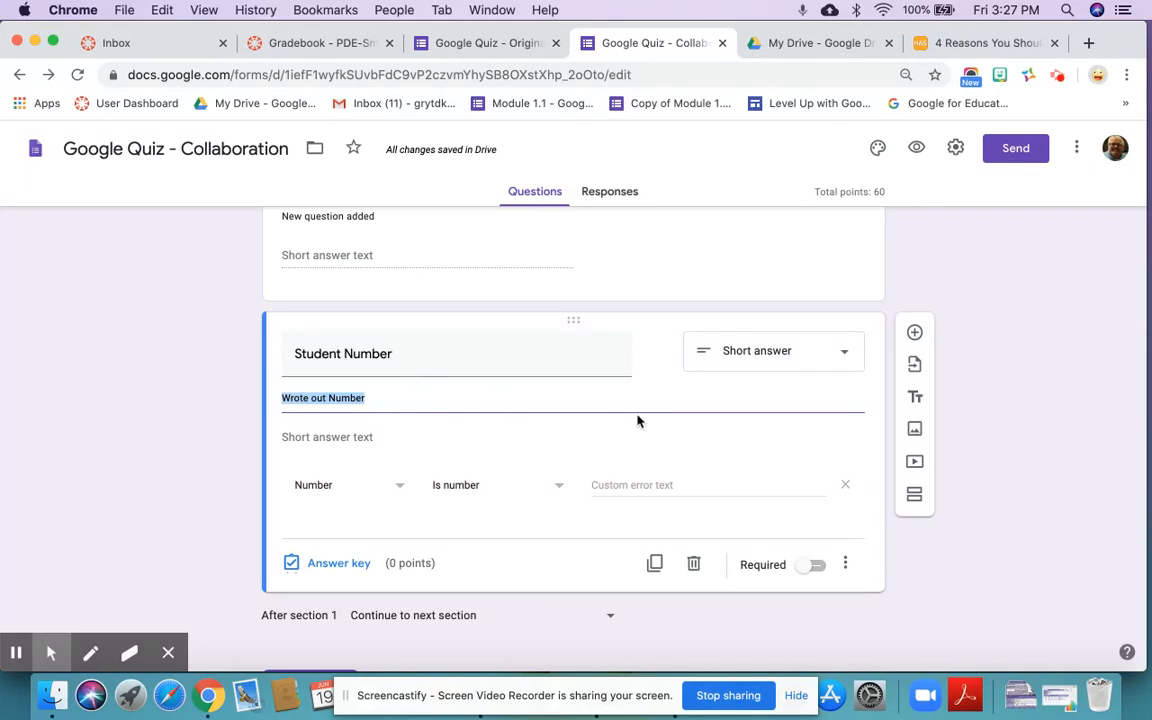
pyautogui.write('OK')
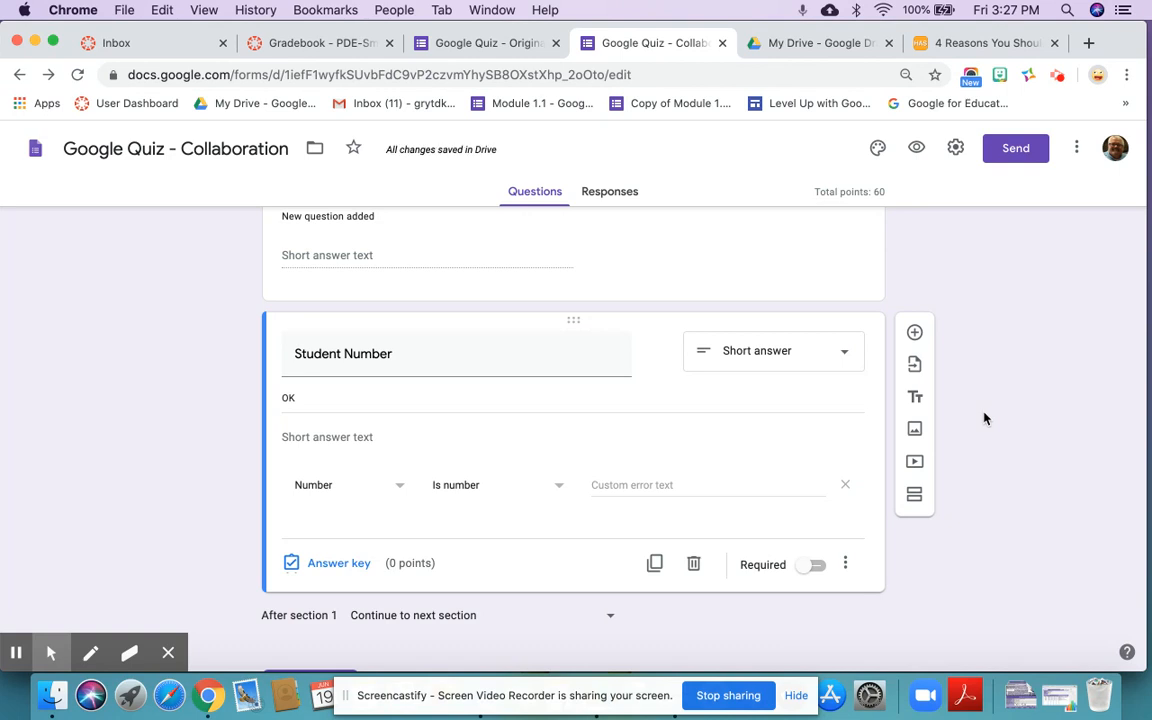
# Look through the individual true/false questions in section 2, from saving work to Google Apps being free
pyautogui.scroll(-5, 985, 418)
pyautogui.scroll(-4, 985, 418)
pyautogui.scroll(2, 985, 418)
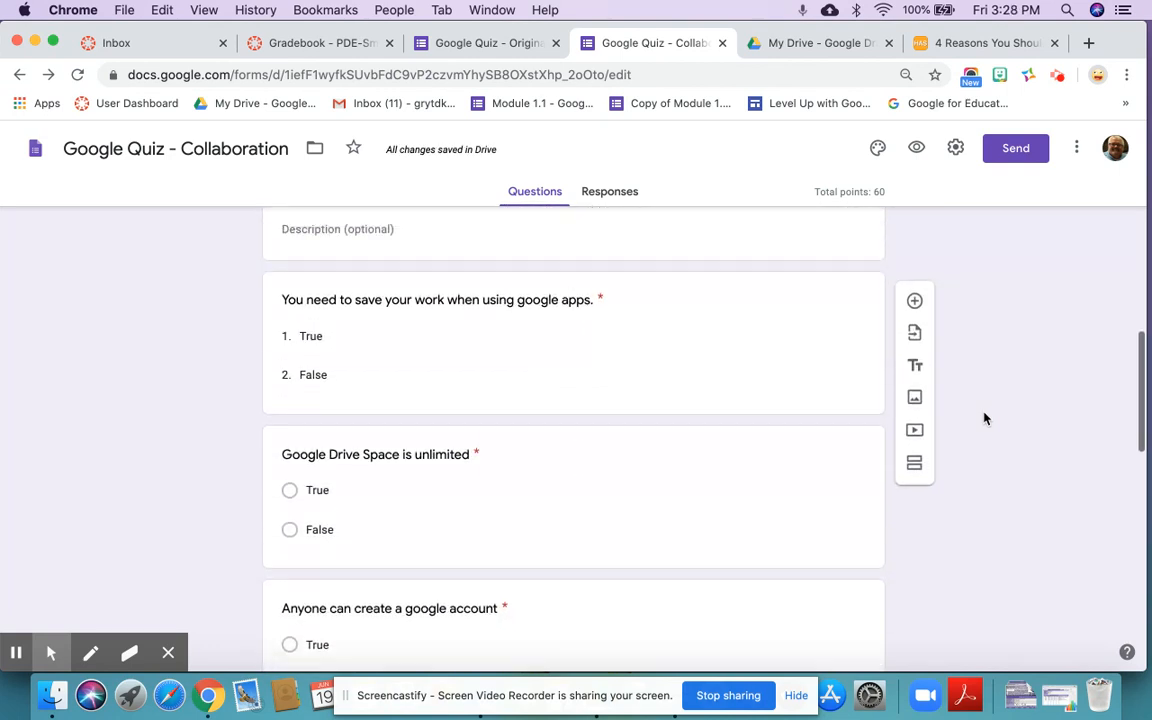
pyautogui.scroll(-3, 985, 418)
pyautogui.scroll(-4, 985, 418)
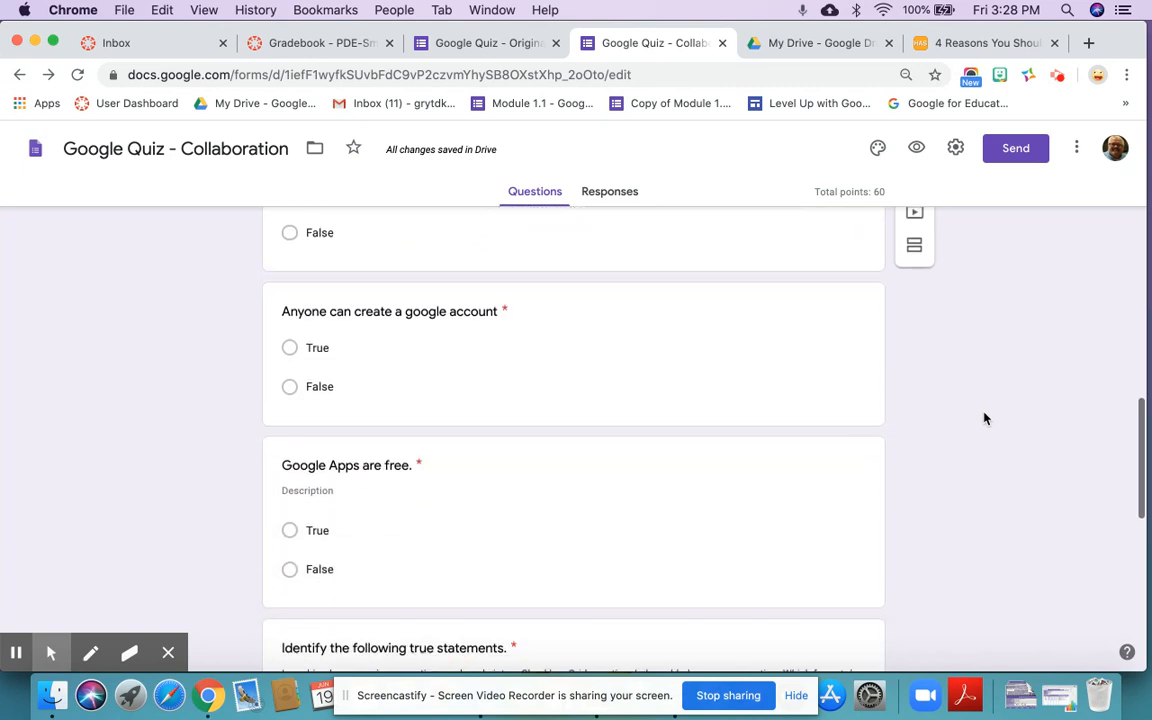
pyautogui.scroll(5, 985, 418)
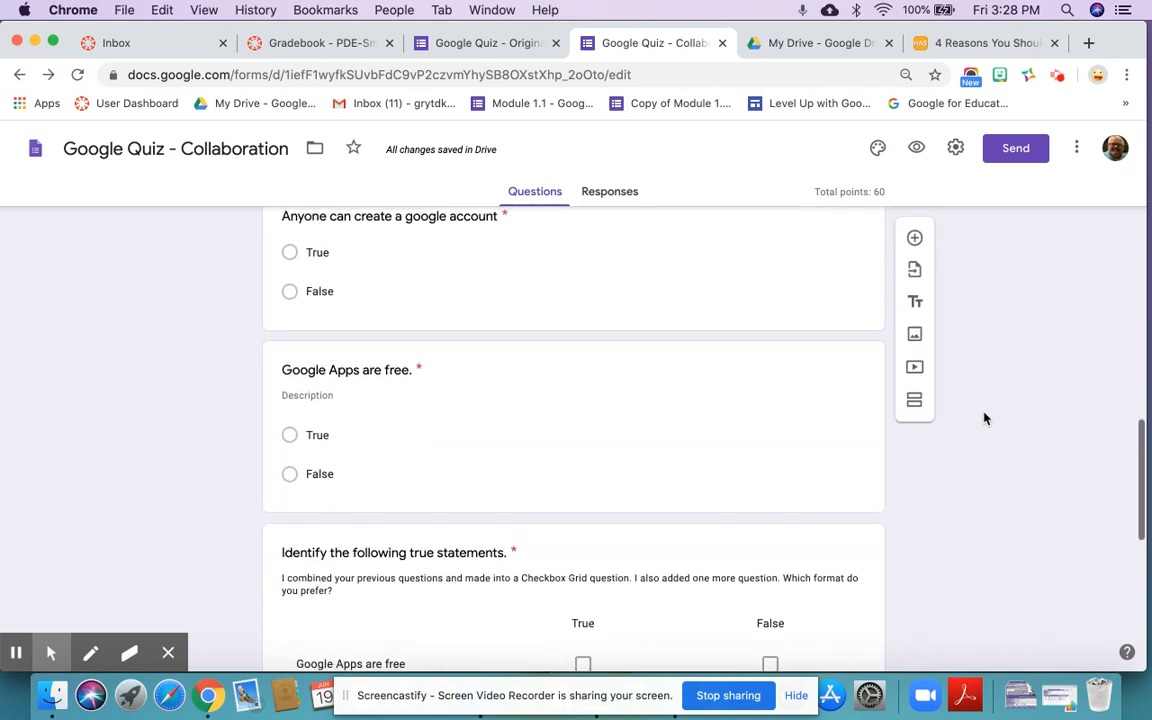
pyautogui.scroll(1, 985, 418)
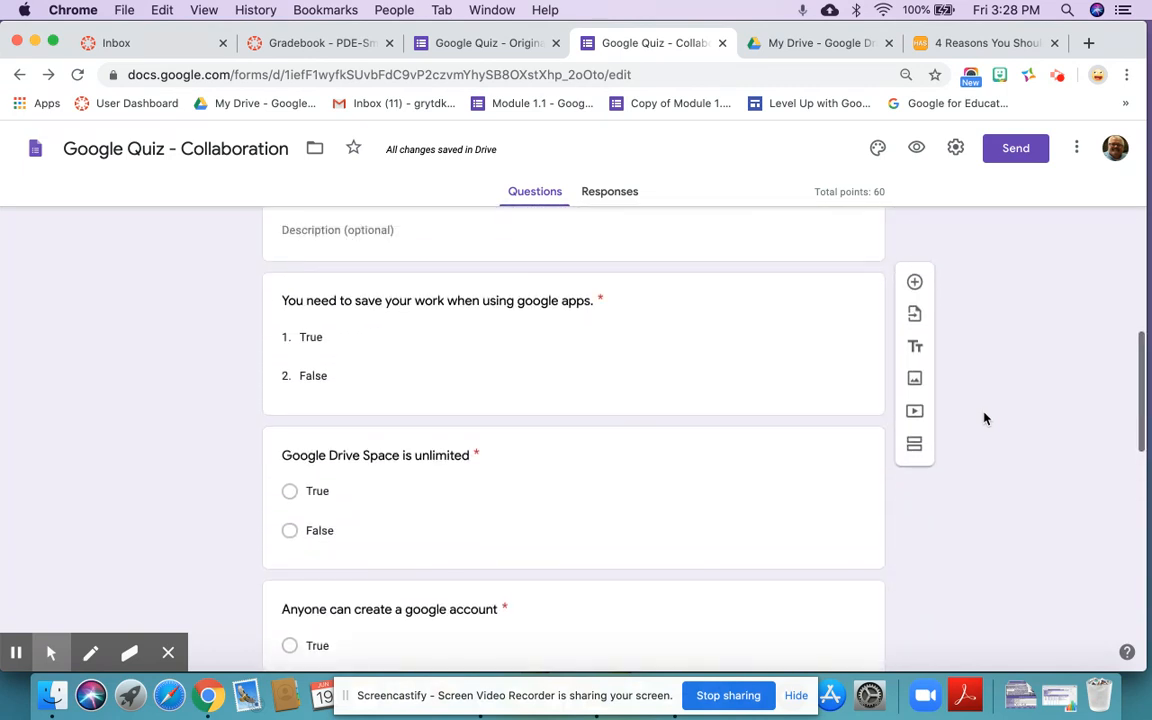
pyautogui.scroll(-7, 985, 418)
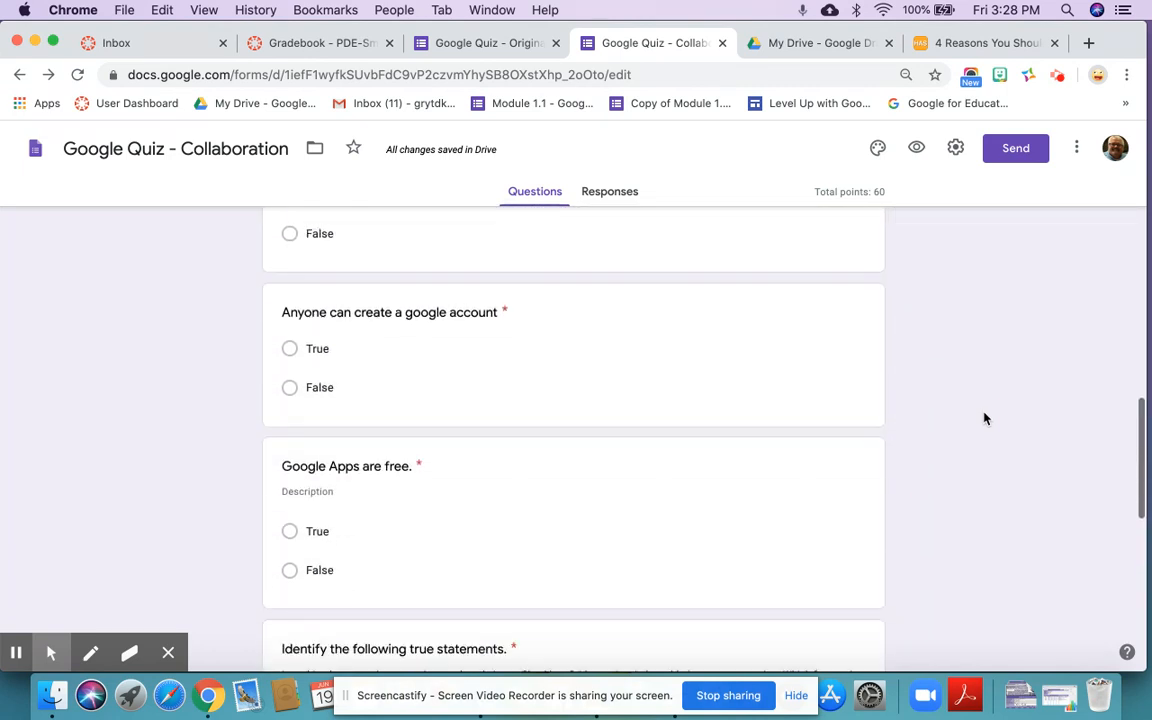
# Examine the "Identify the following true statements." checkbox grid question and its description note about the preferred format
pyautogui.click(746, 375)
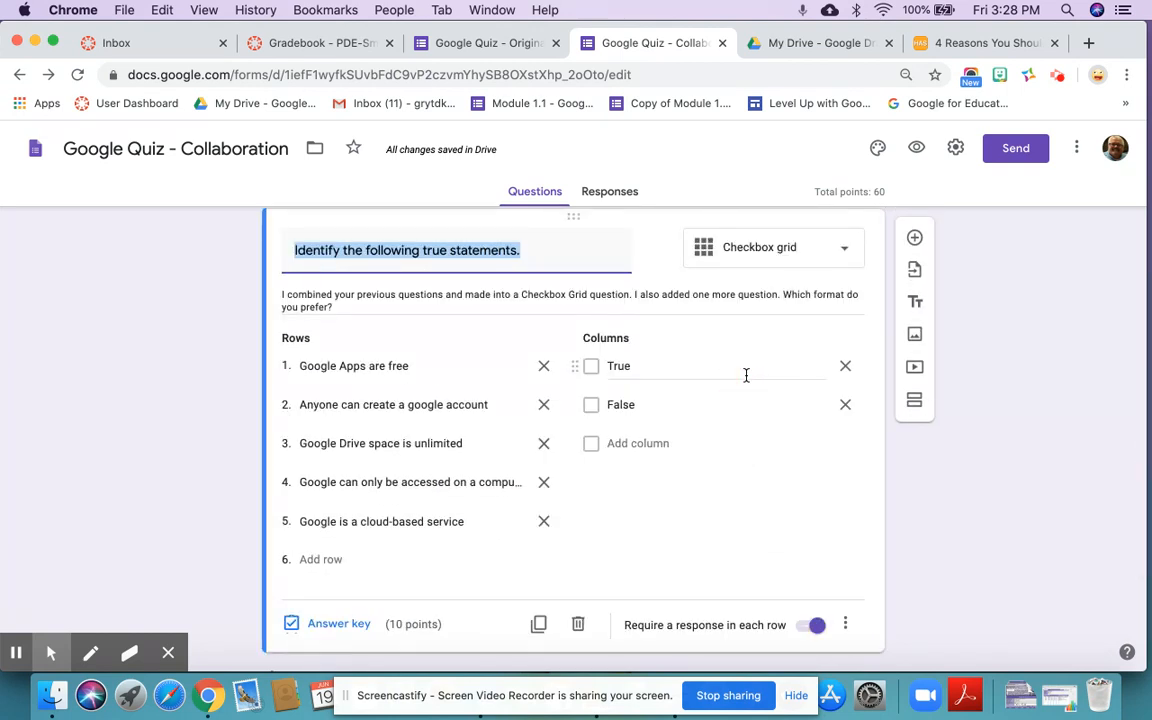
pyautogui.scroll(1, 746, 378)
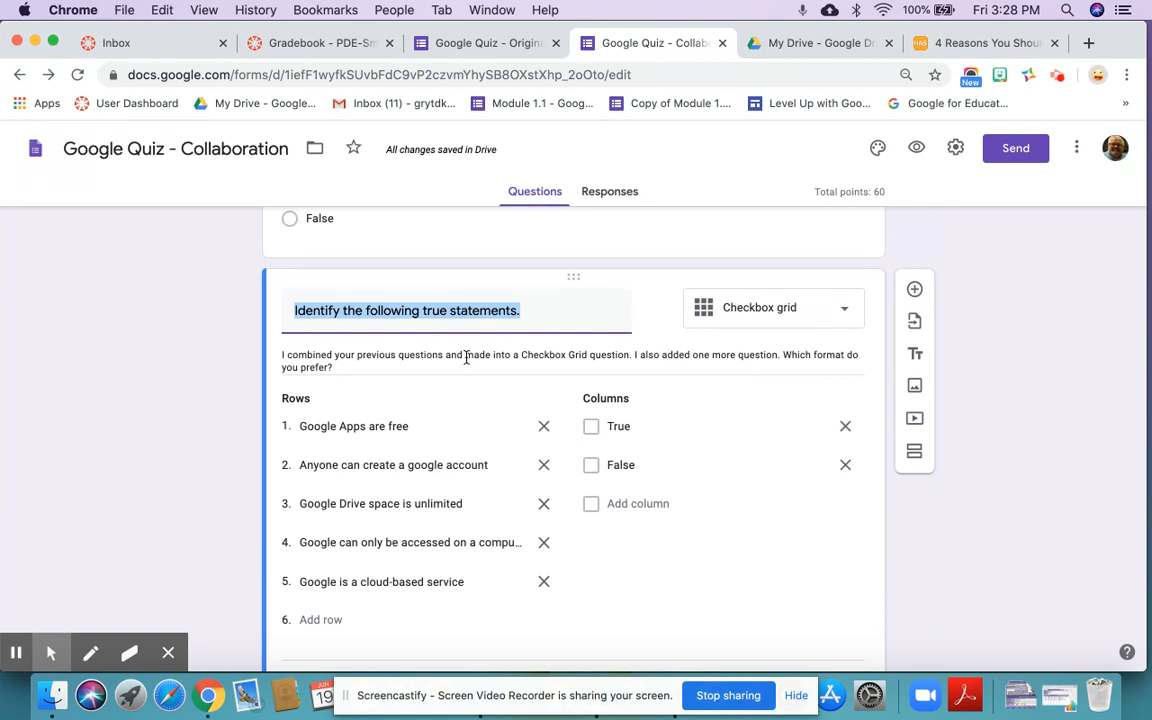
pyautogui.tripleClick(424, 358)
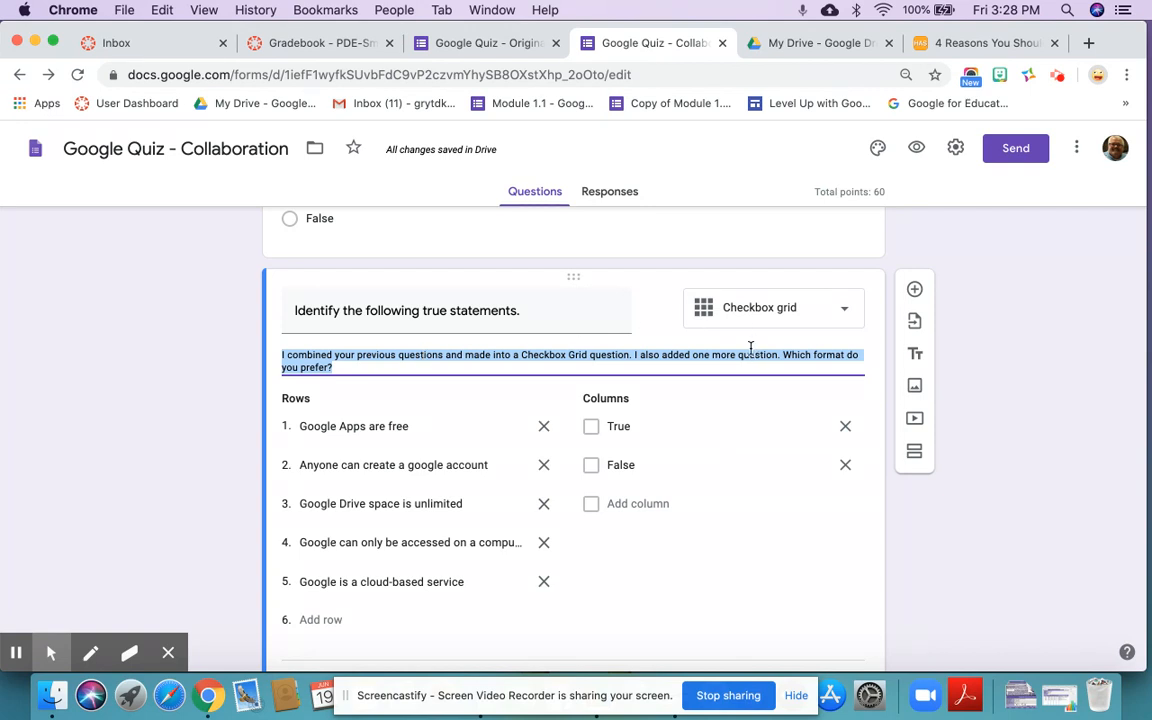
pyautogui.click(1044, 388)
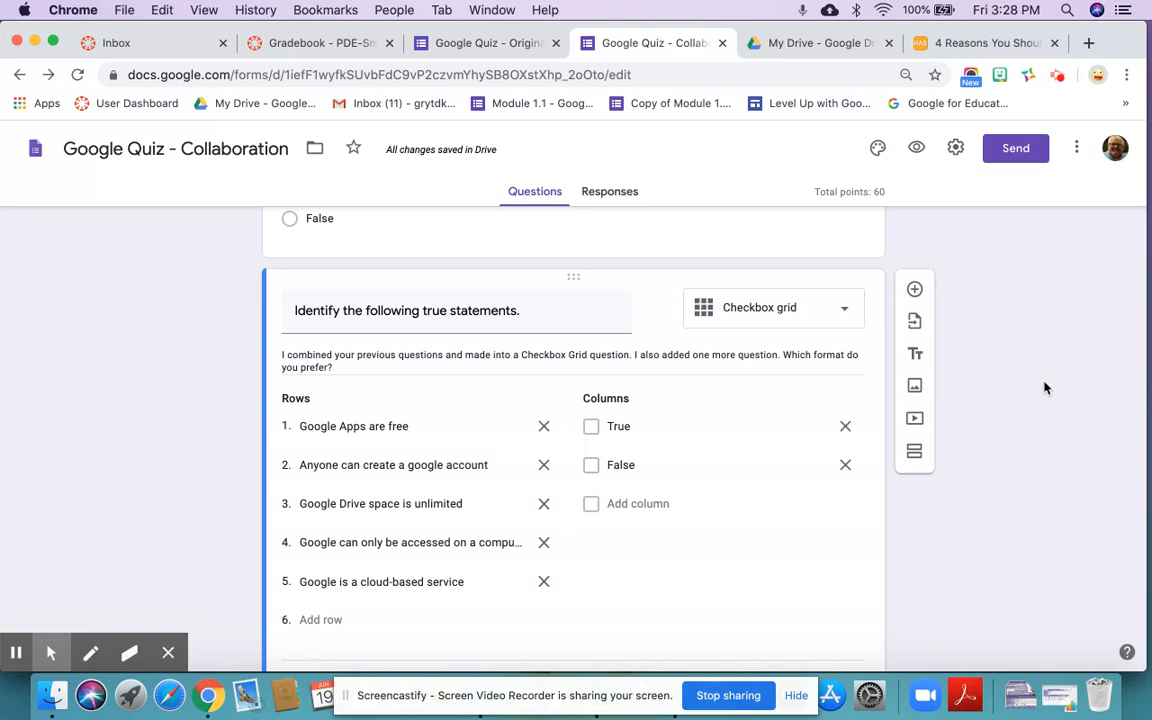
# Compare the separate true/false questions with the checkbox grid version, and look on to section 3
pyautogui.scroll(5, 1044, 388)
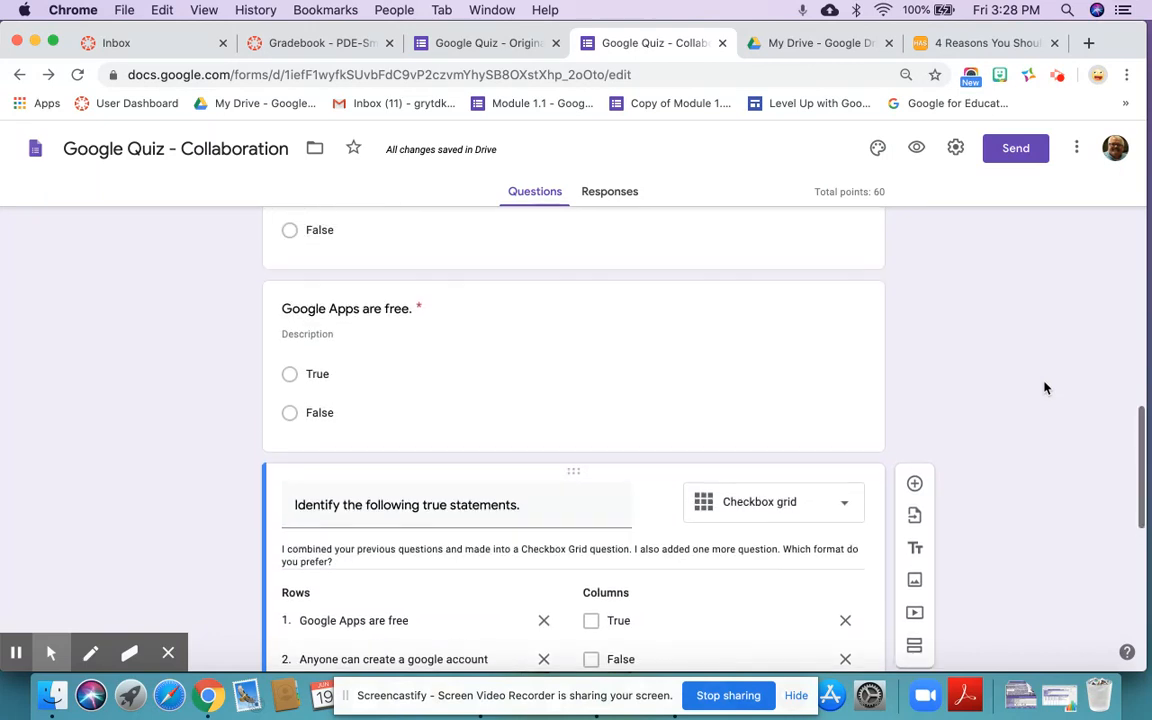
pyautogui.scroll(2, 1044, 388)
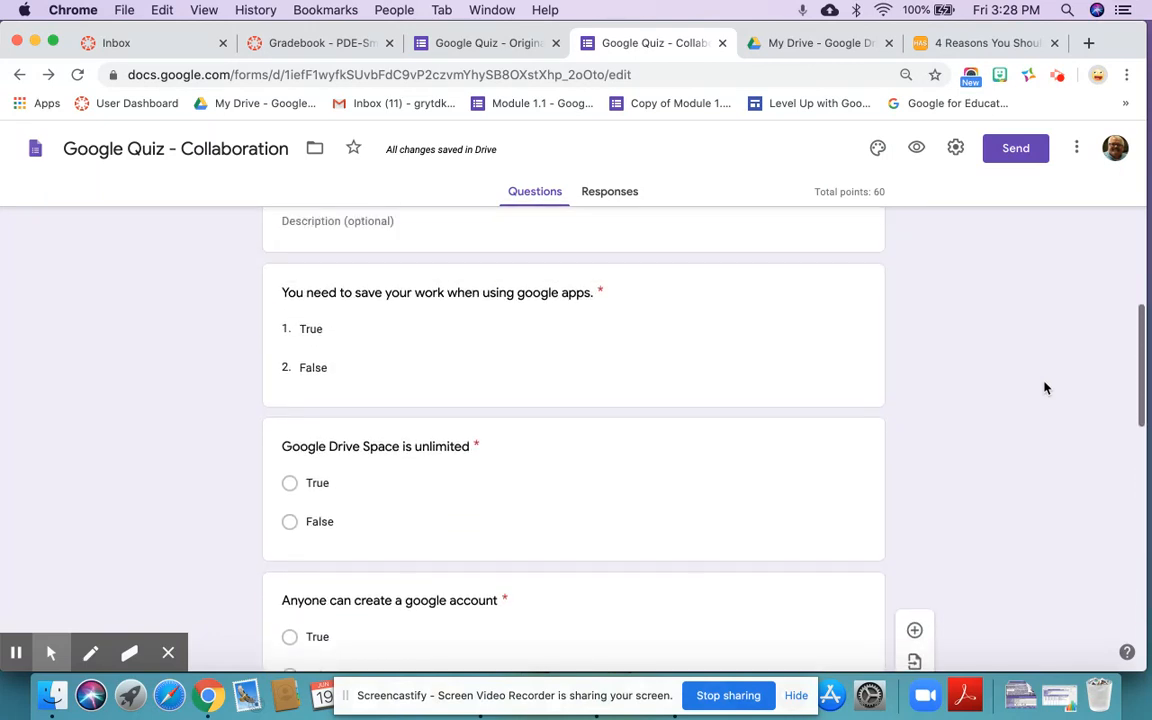
pyautogui.scroll(-6, 1044, 388)
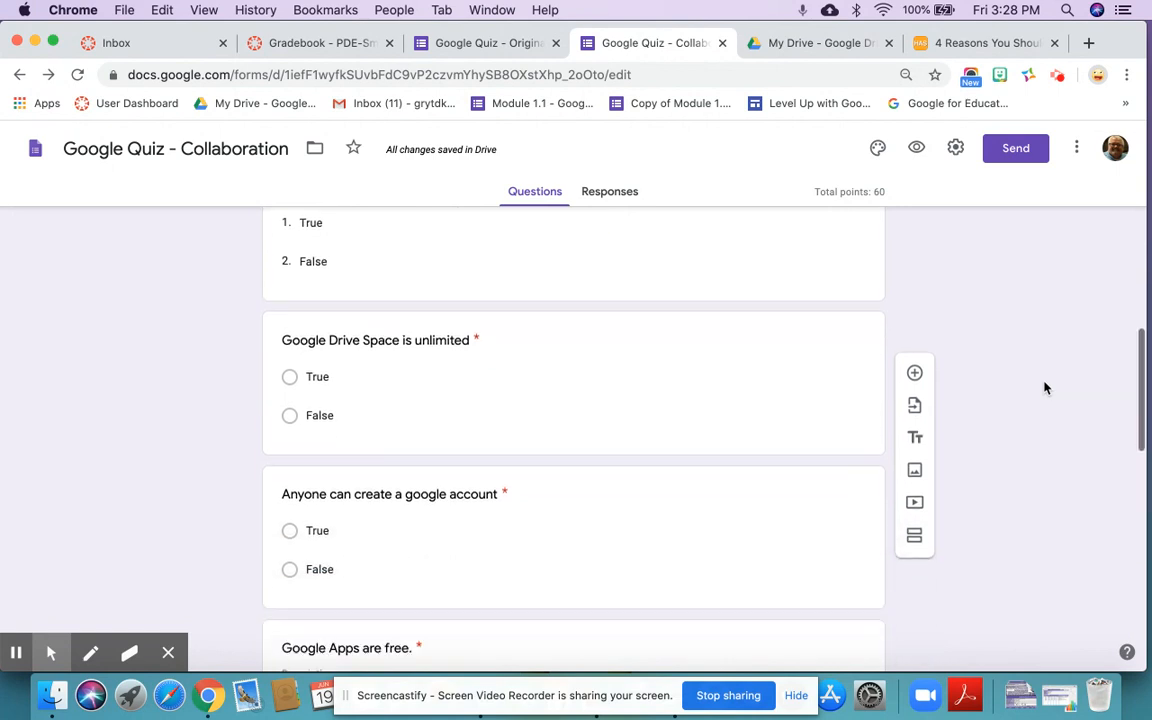
pyautogui.scroll(-1, 1044, 388)
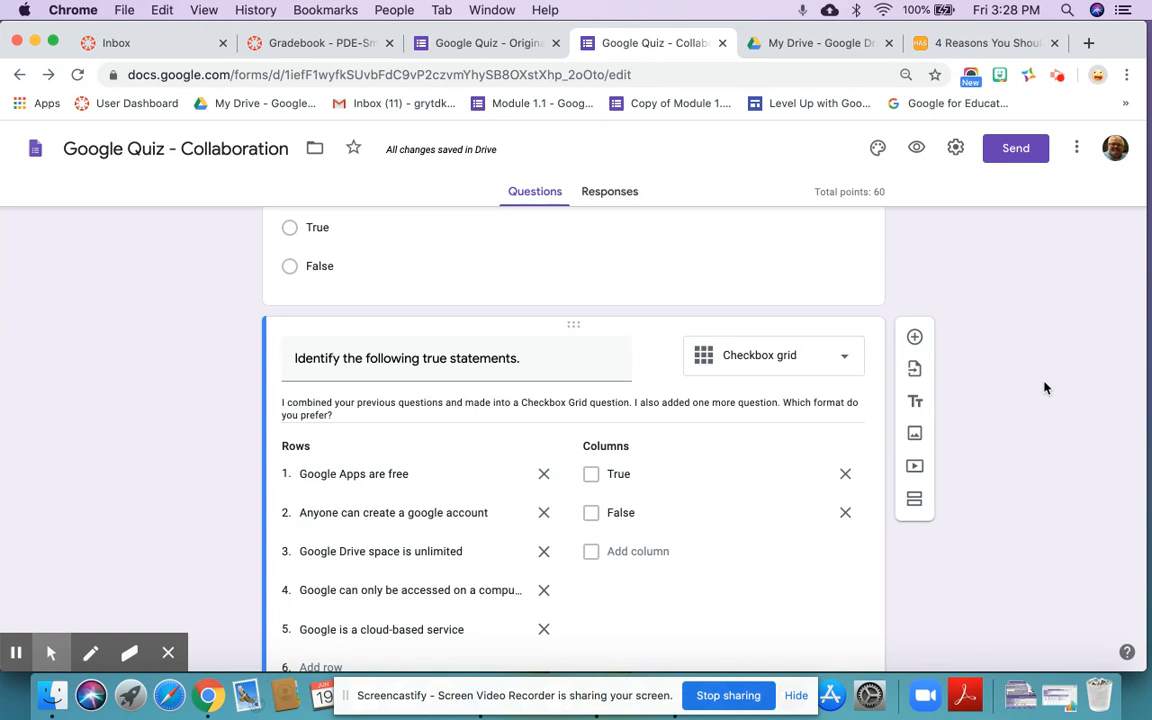
pyautogui.scroll(-5, 1044, 388)
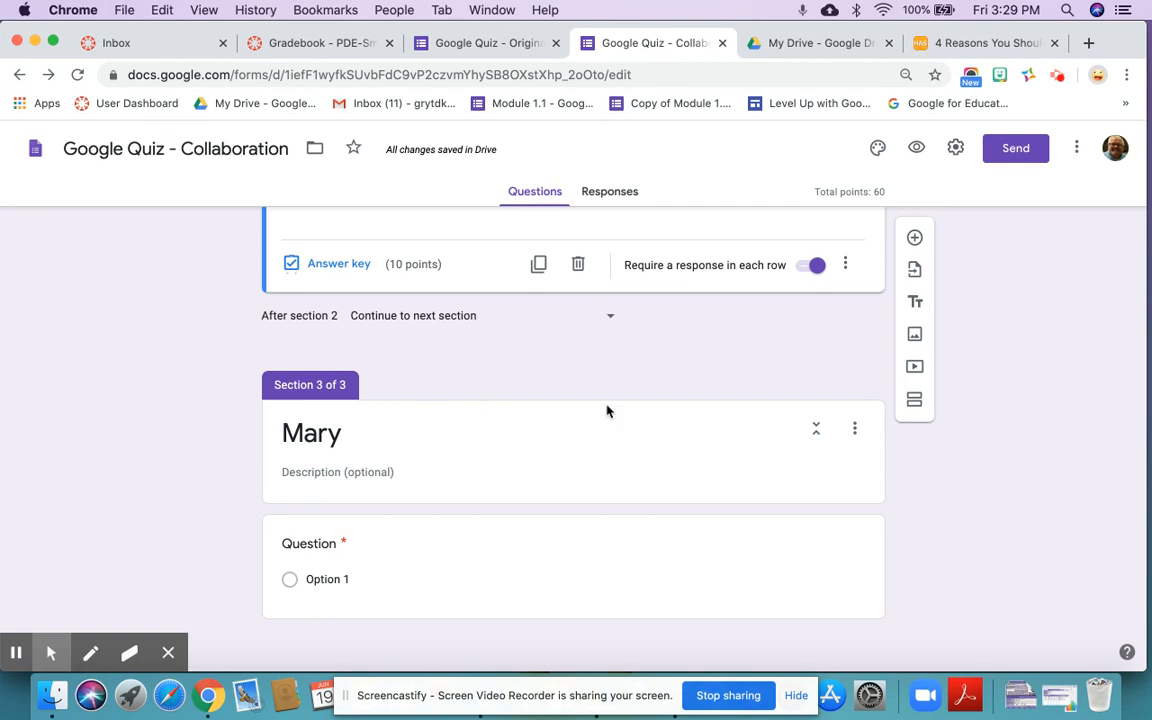
# Remove the other editor from the quiz's collaborators and save the sharing change
pyautogui.scroll(2, 1025, 357)
pyautogui.scroll(20, 1025, 357)
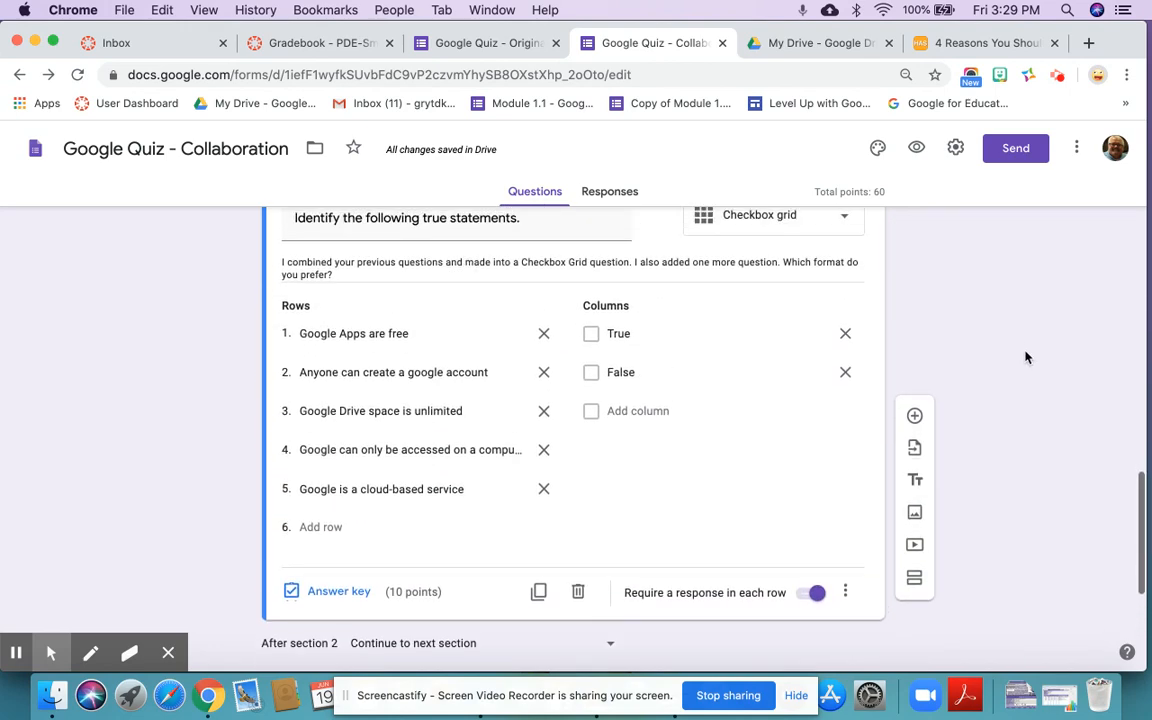
pyautogui.scroll(3, 1025, 357)
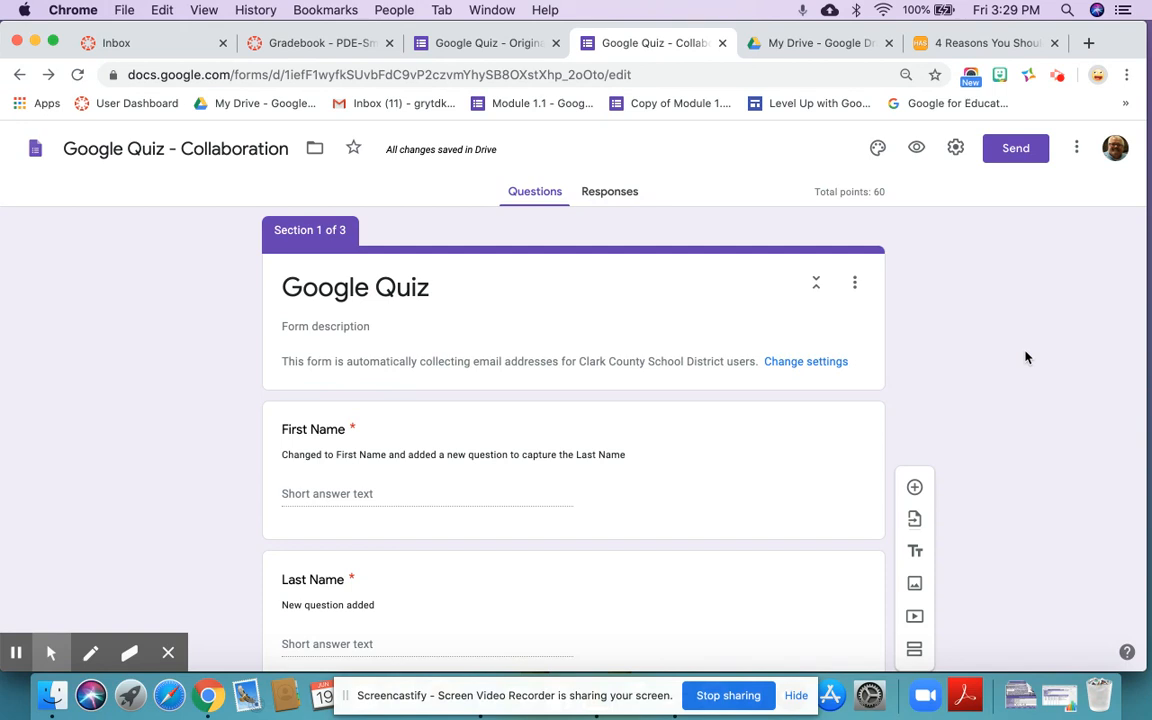
pyautogui.click(1077, 157)
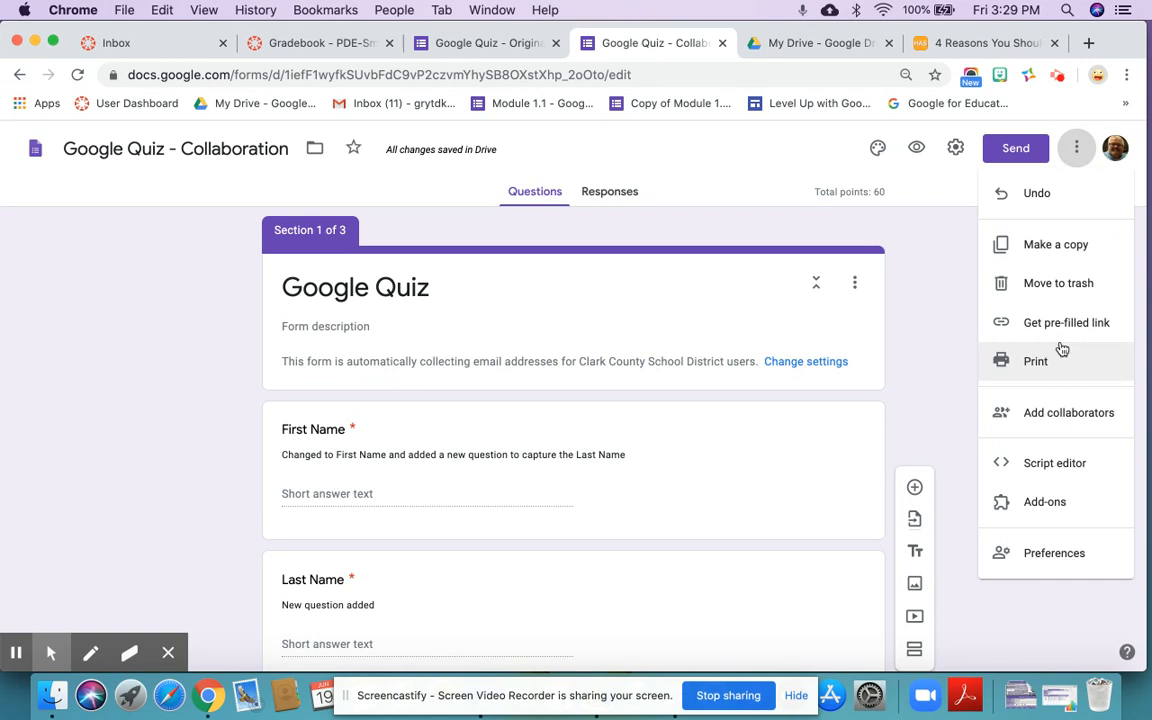
pyautogui.click(1060, 412)
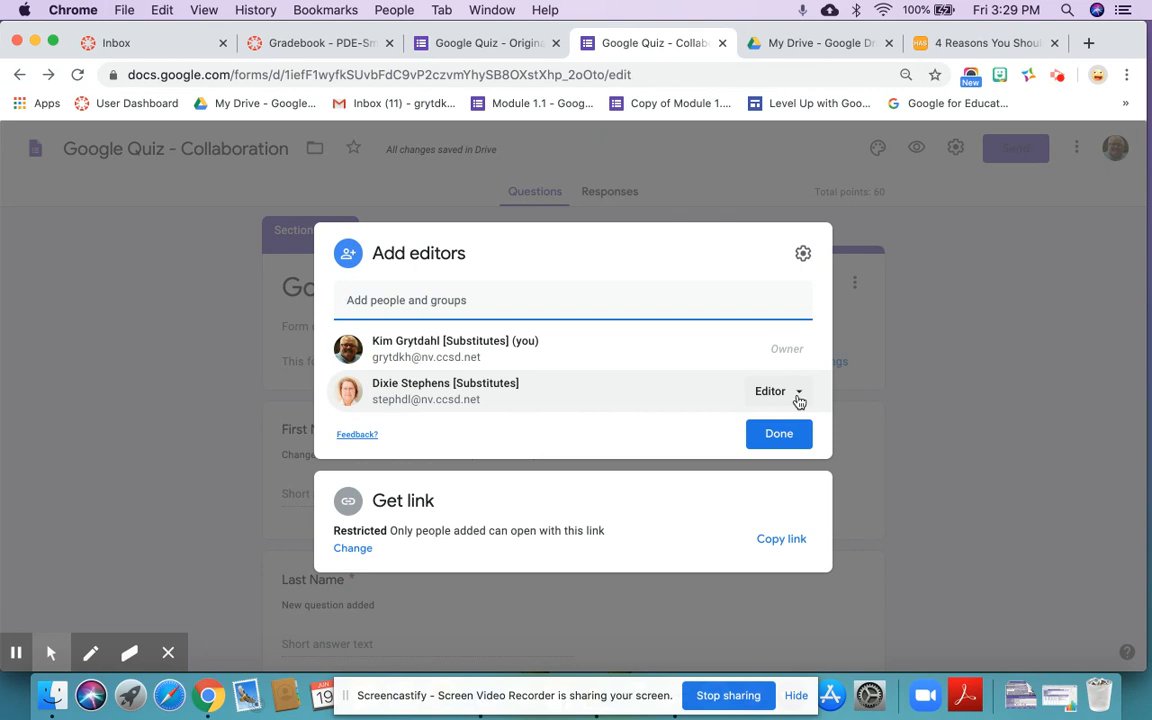
pyautogui.click(799, 401)
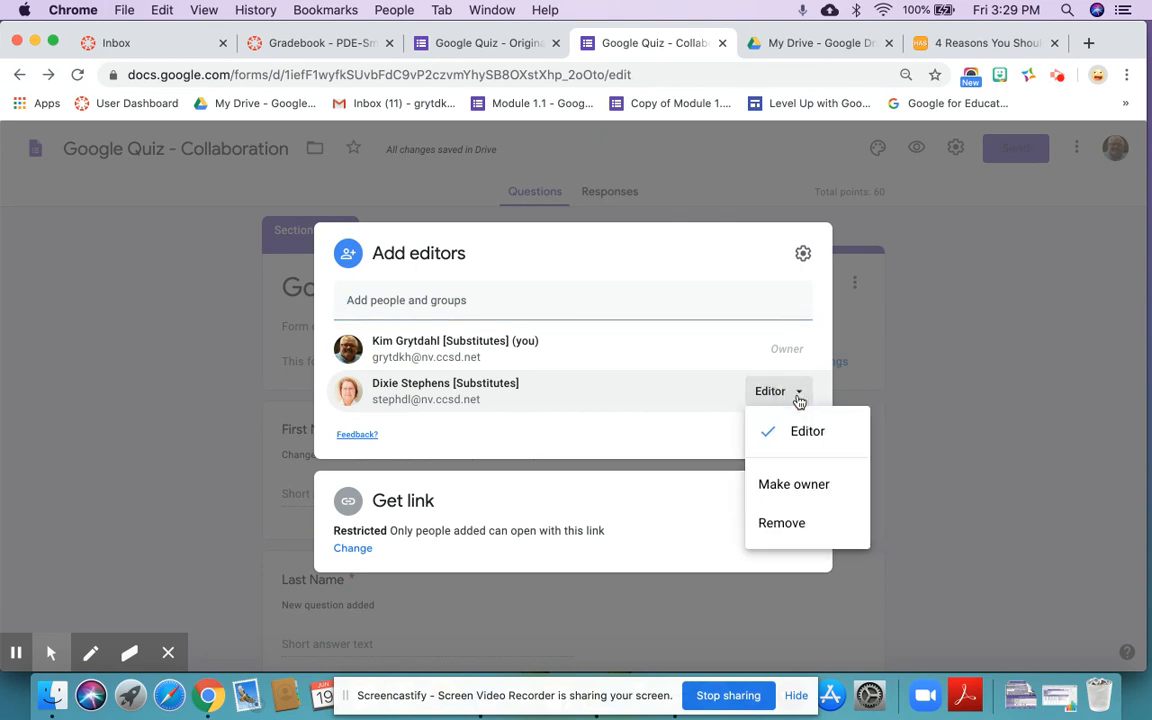
pyautogui.click(768, 532)
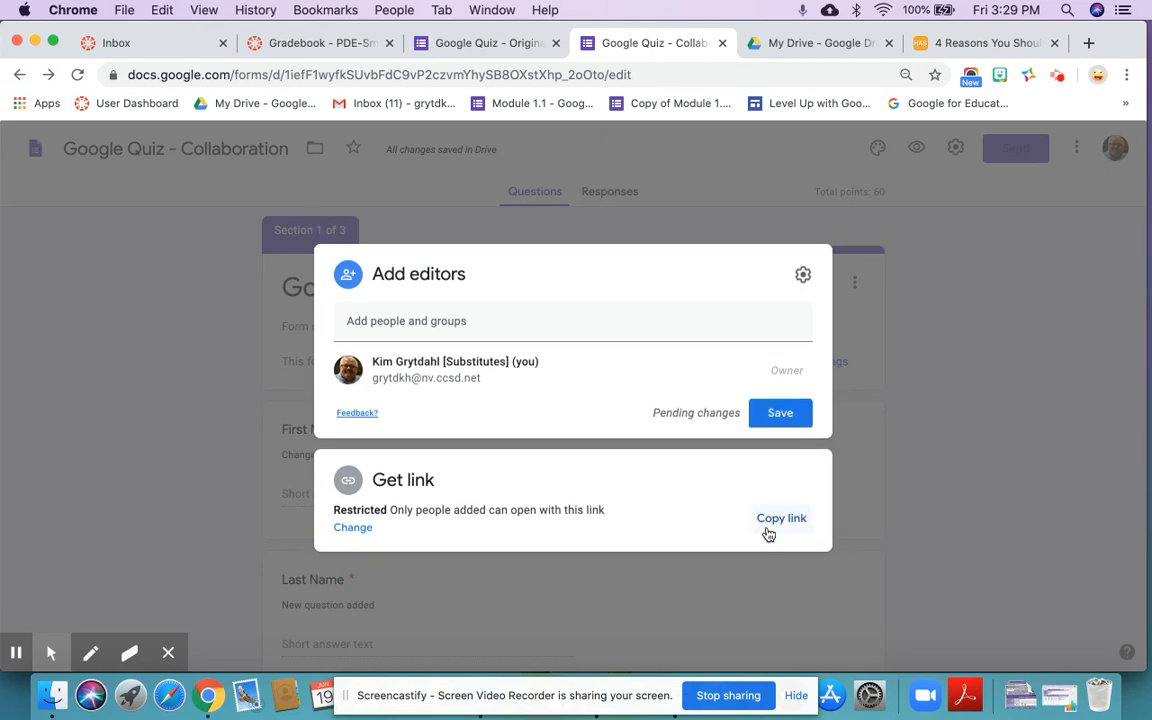
pyautogui.click(790, 418)
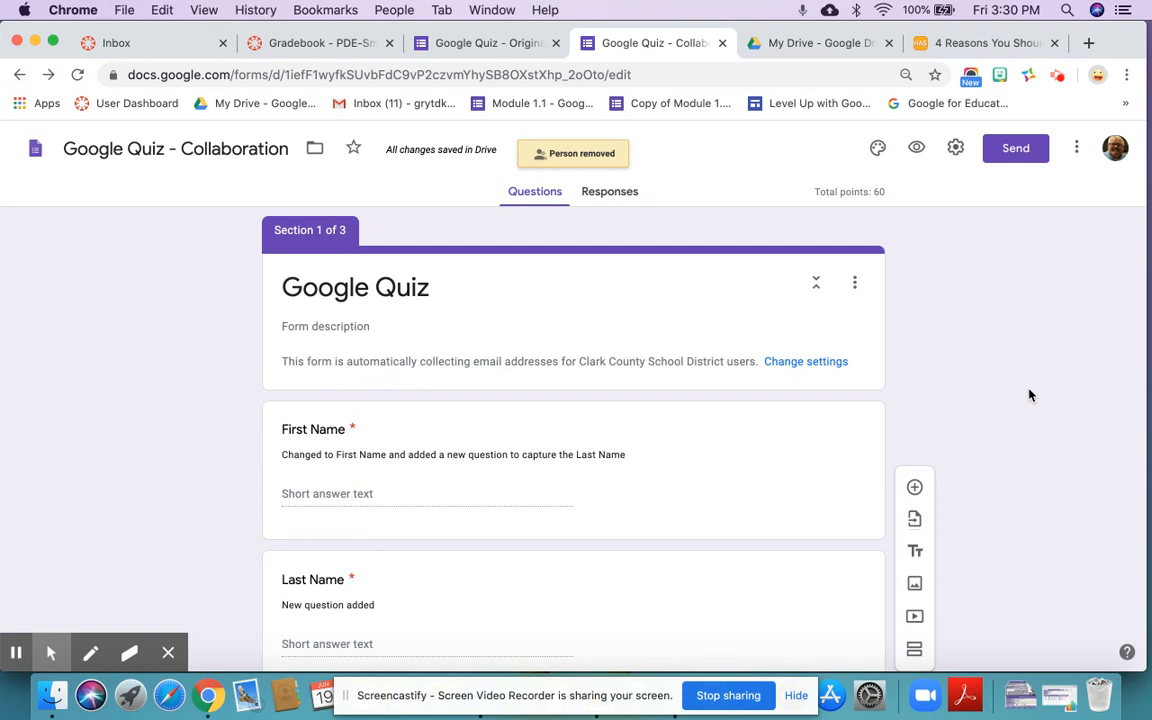
# Rename the form file as "Google Quiz - Revised Version"
pyautogui.scroll(-10, 1029, 395)
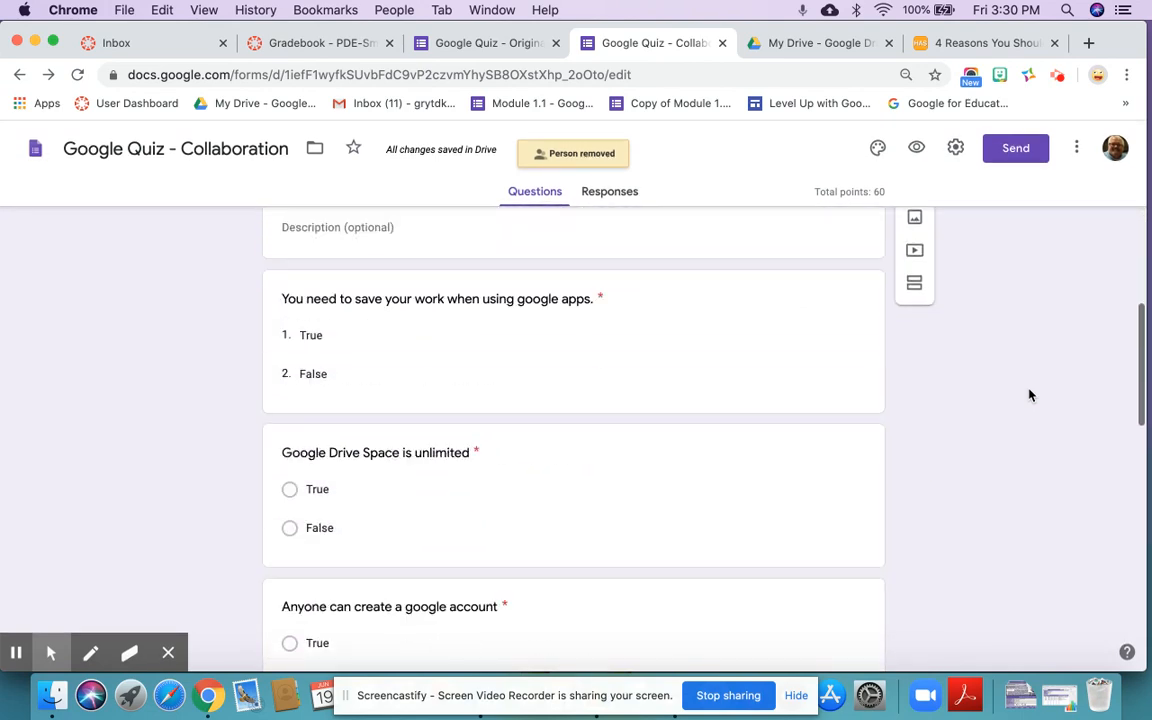
pyautogui.scroll(15, 1029, 395)
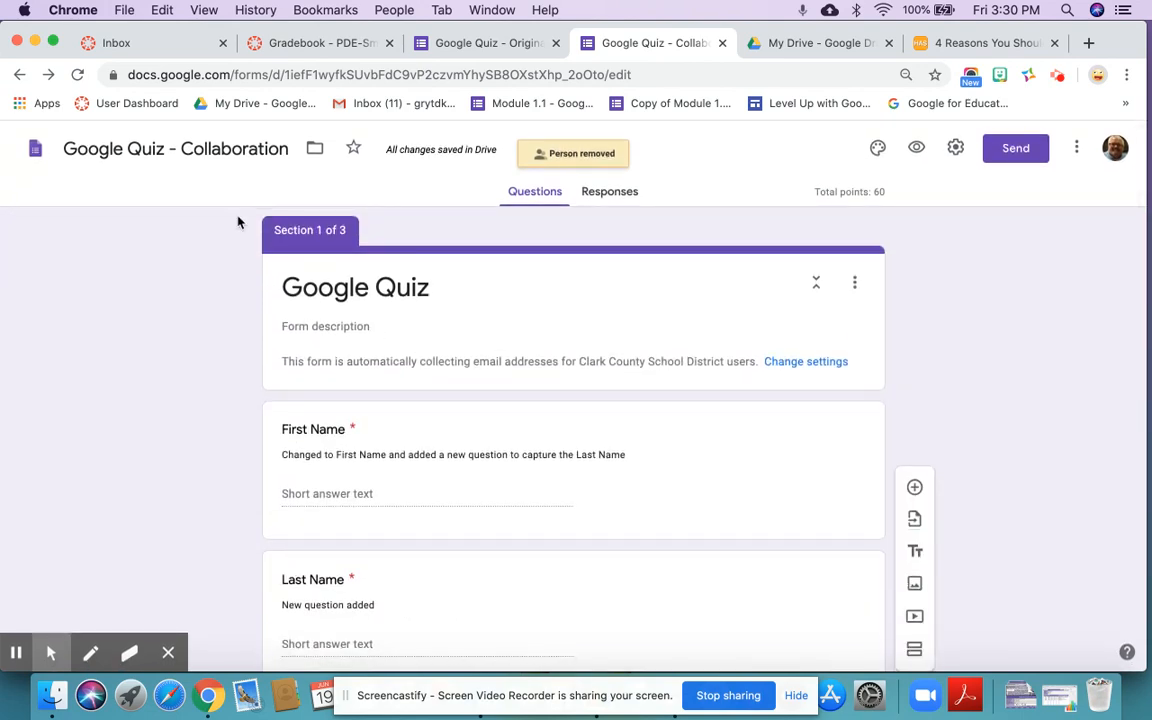
pyautogui.click(222, 146)
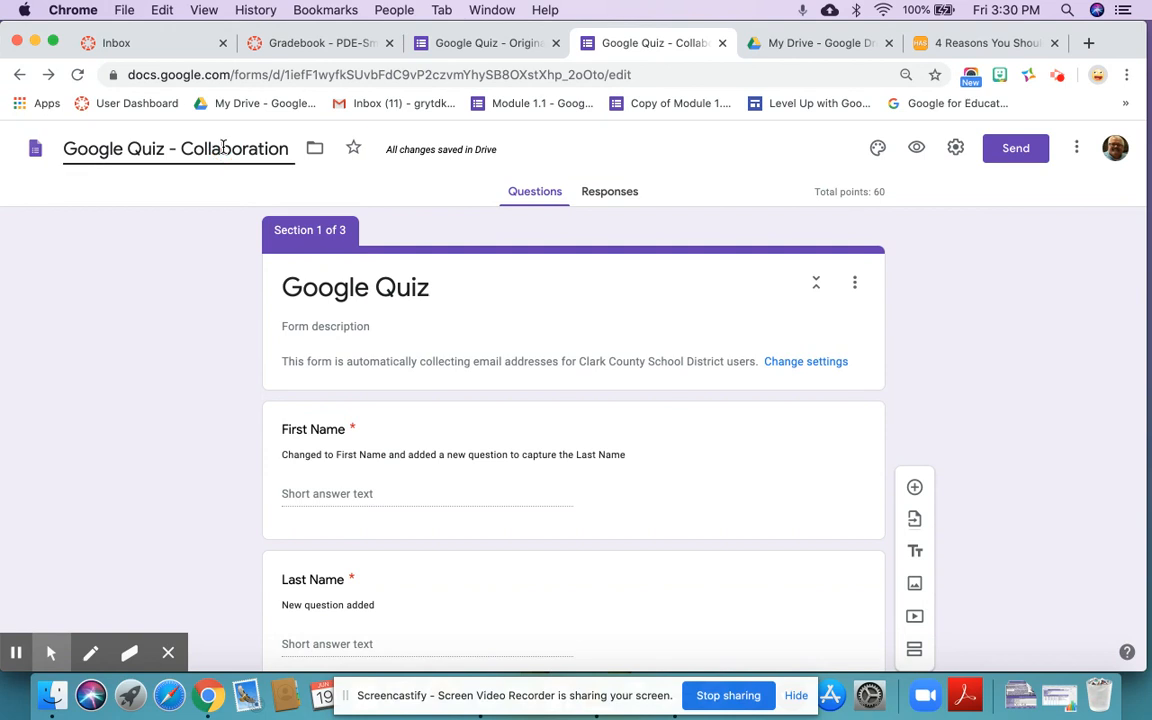
pyautogui.doubleClick(222, 146)
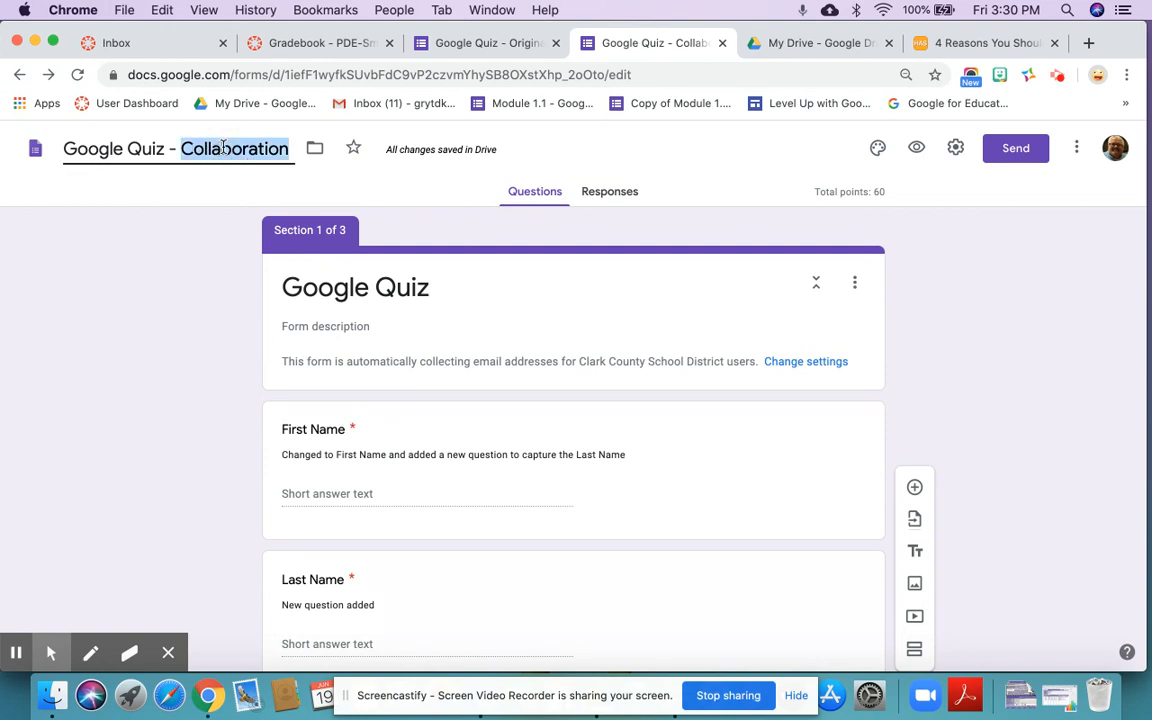
pyautogui.write('Revised Version')
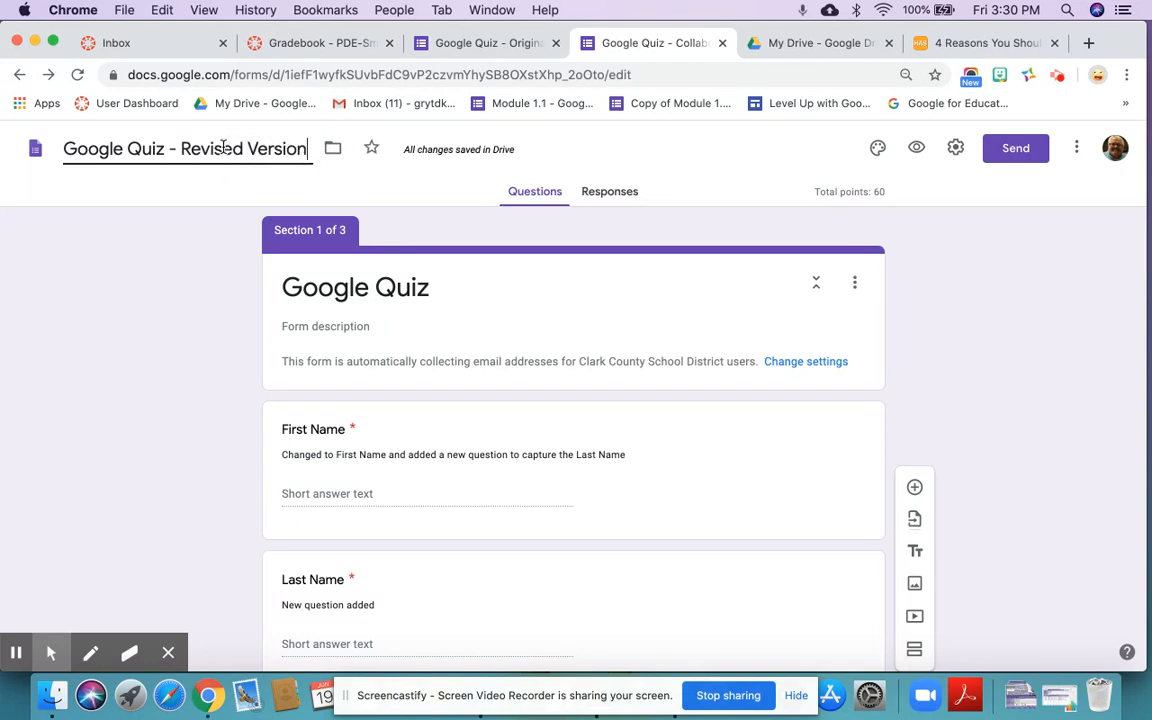
pyautogui.click(138, 235)
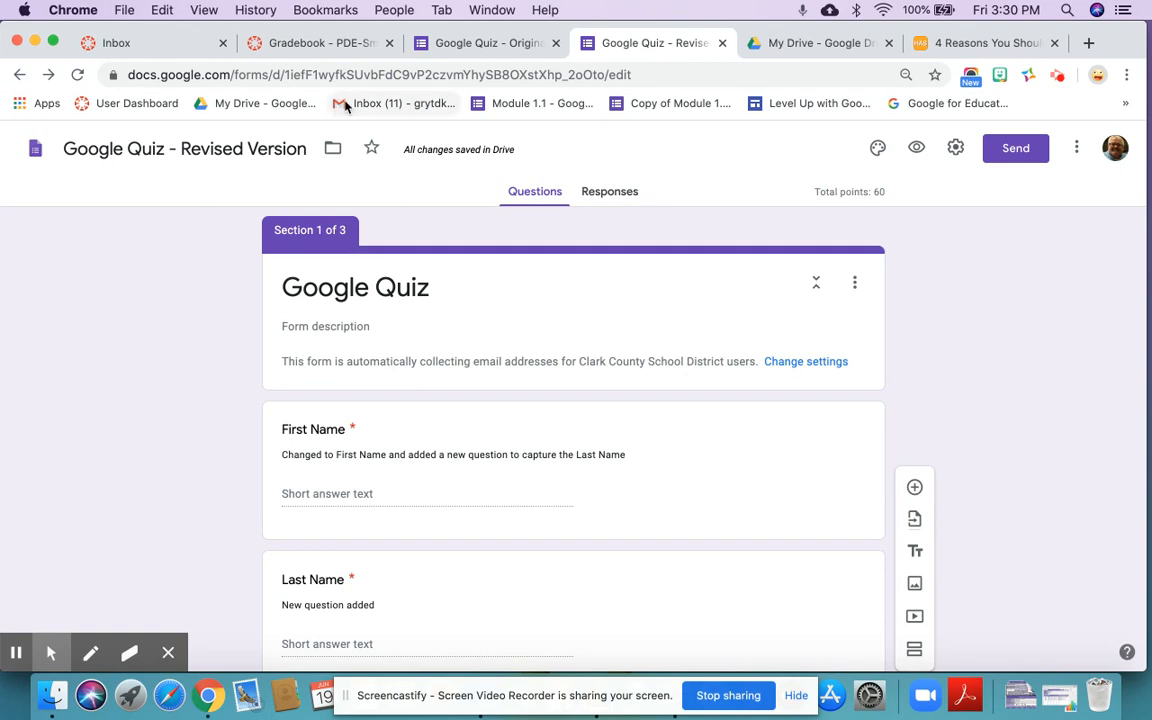
# View the "Google Quiz - Original" form for comparison and return to the revised version
pyautogui.click(463, 48)
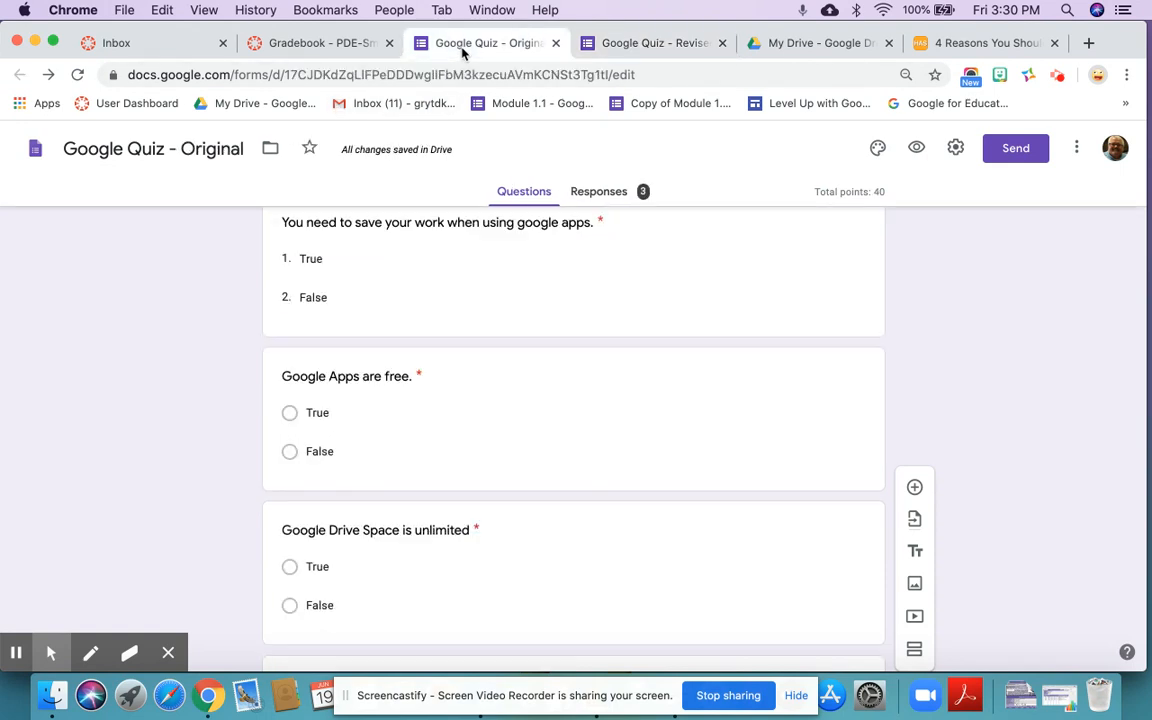
pyautogui.click(628, 45)
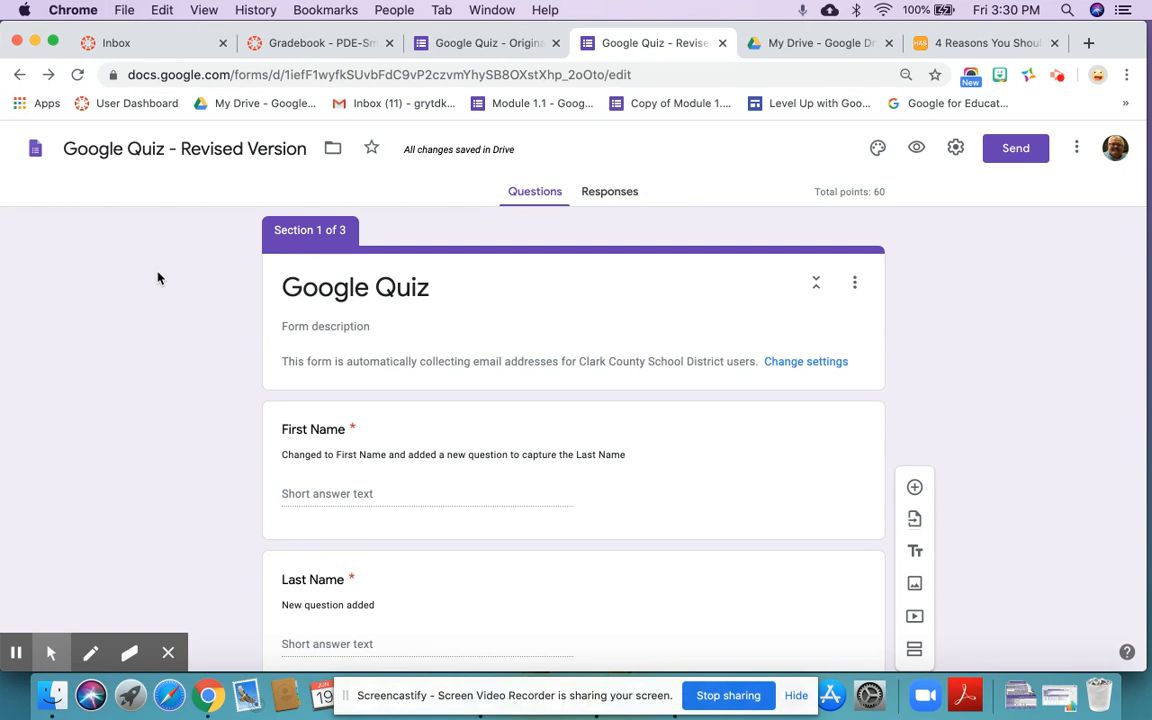